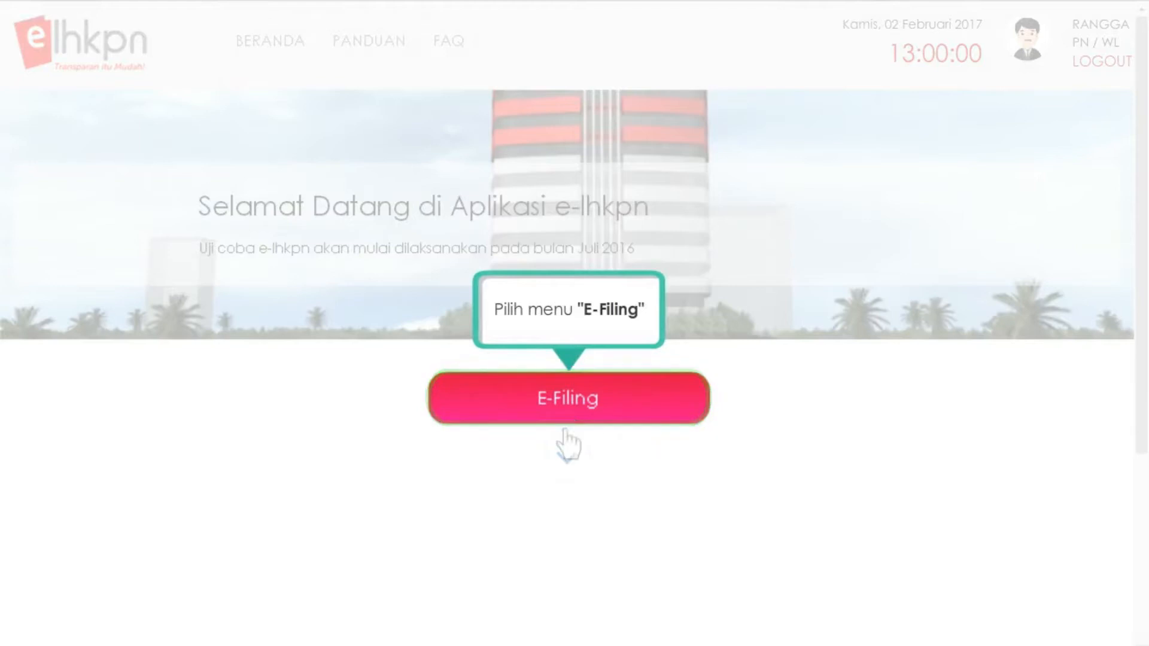
Start a new LHKPN e-filing with report type Periodik and reporting year 2017, and continue to the form.
click(569, 411)
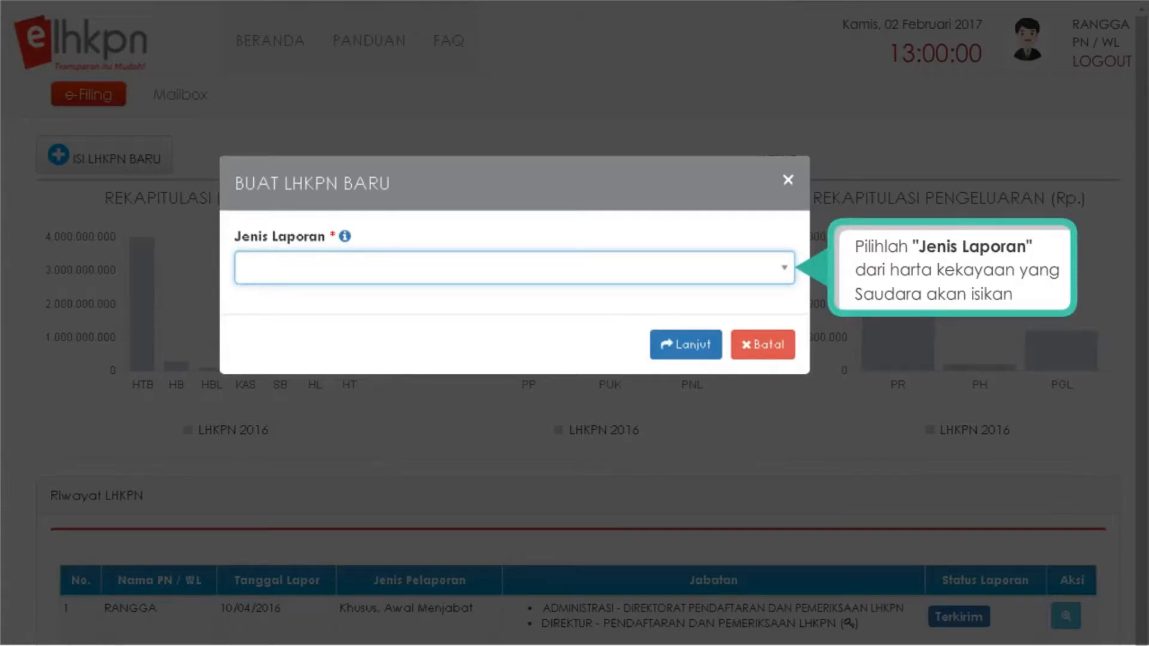
click(784, 275)
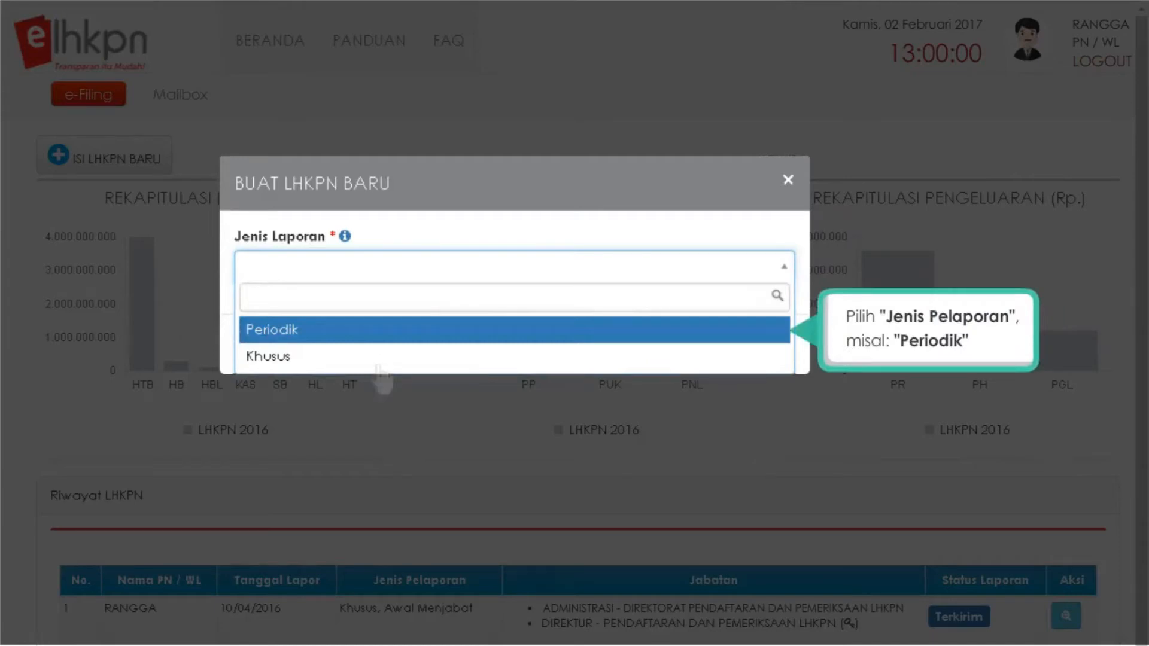
click(378, 334)
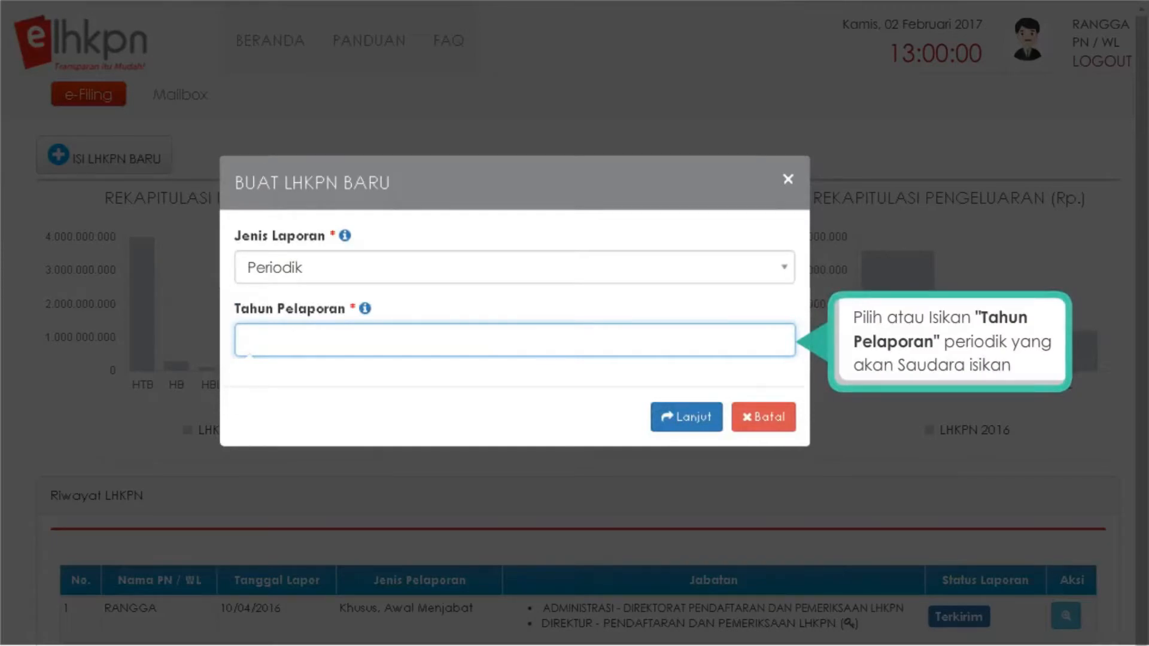
click(267, 347)
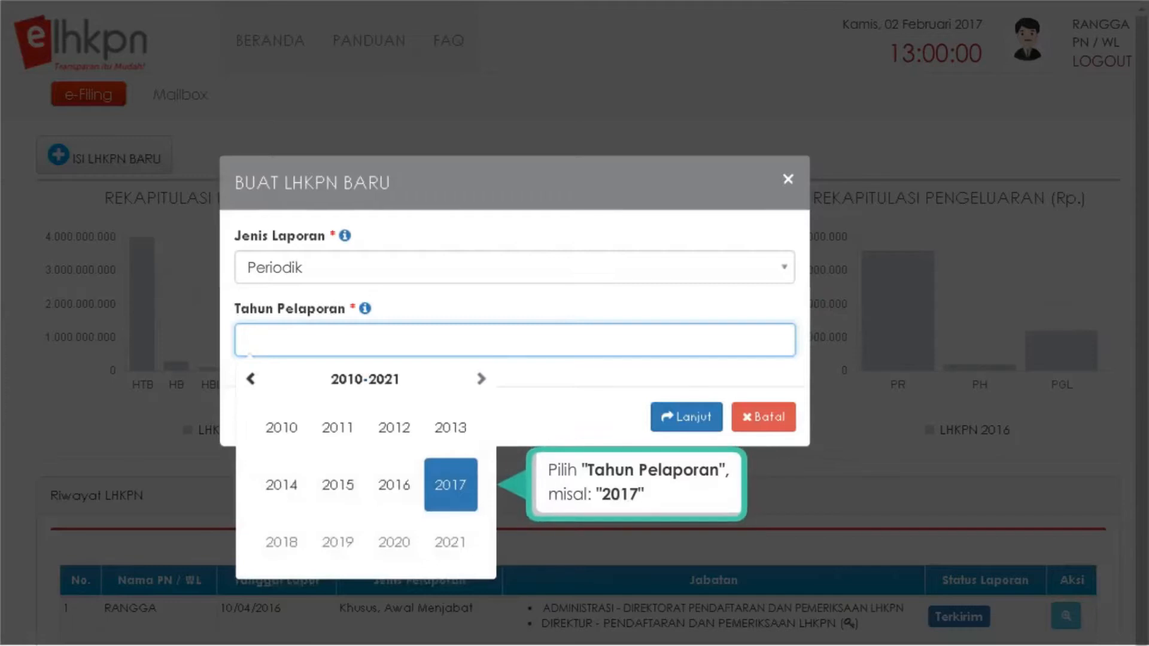
click(450, 486)
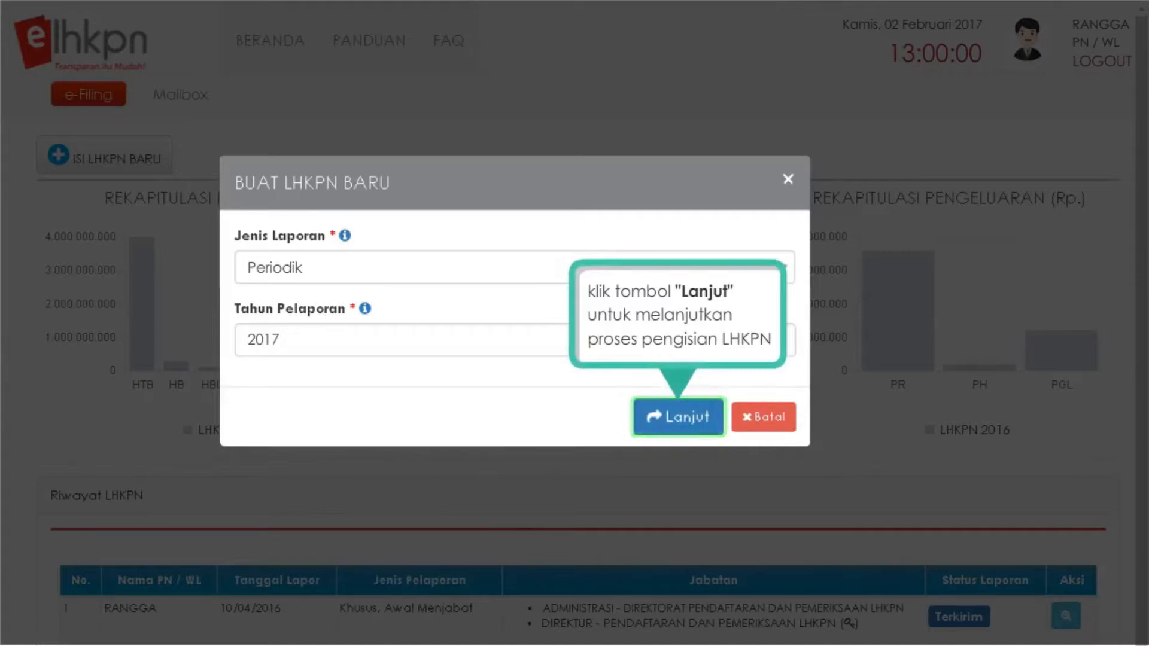
click(679, 428)
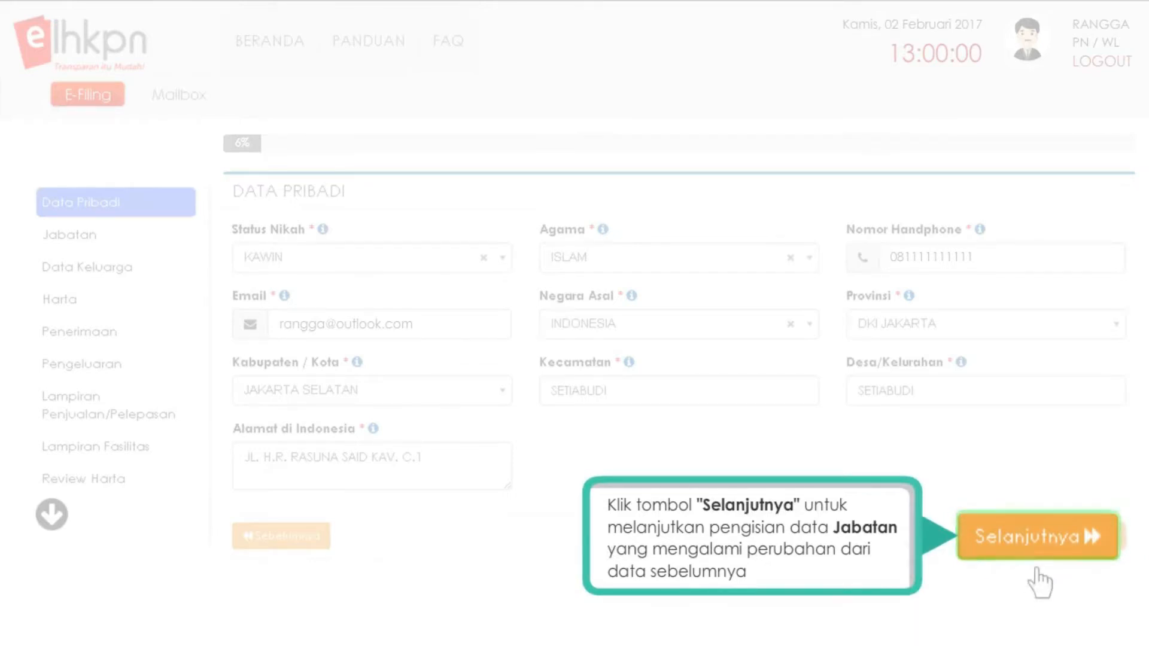
Proceed to the Jabatan section and save DIREKTUR - PENDAFTARAN DAN PEMERIKSAAN LHKPN as the main position.
click(1036, 538)
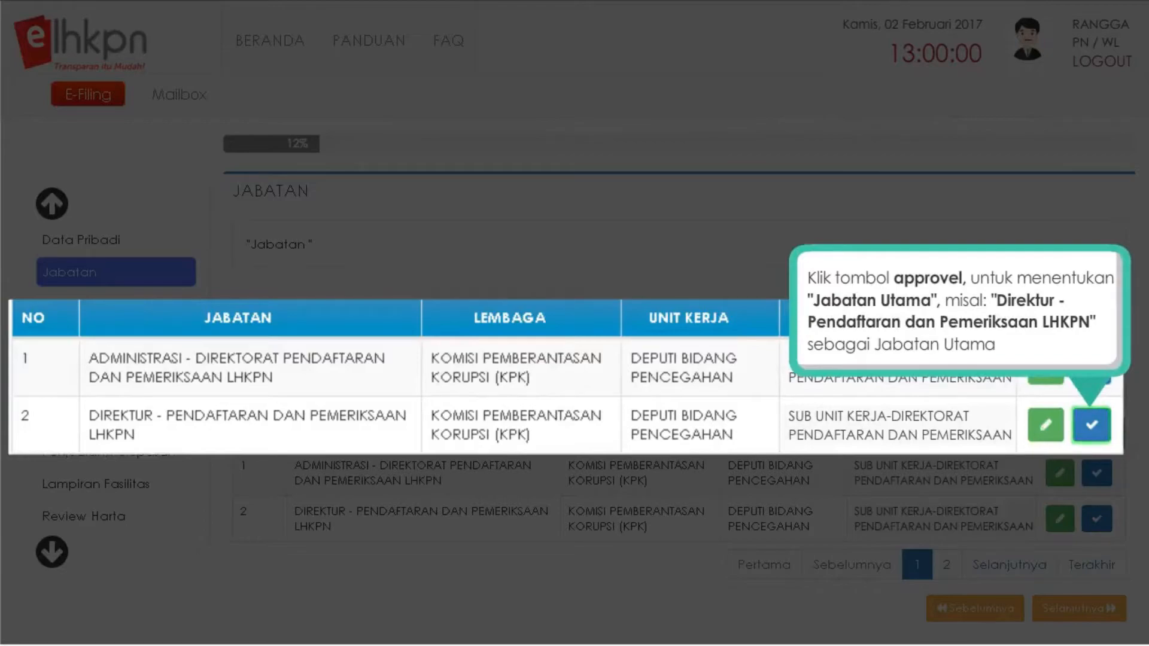
click(1092, 426)
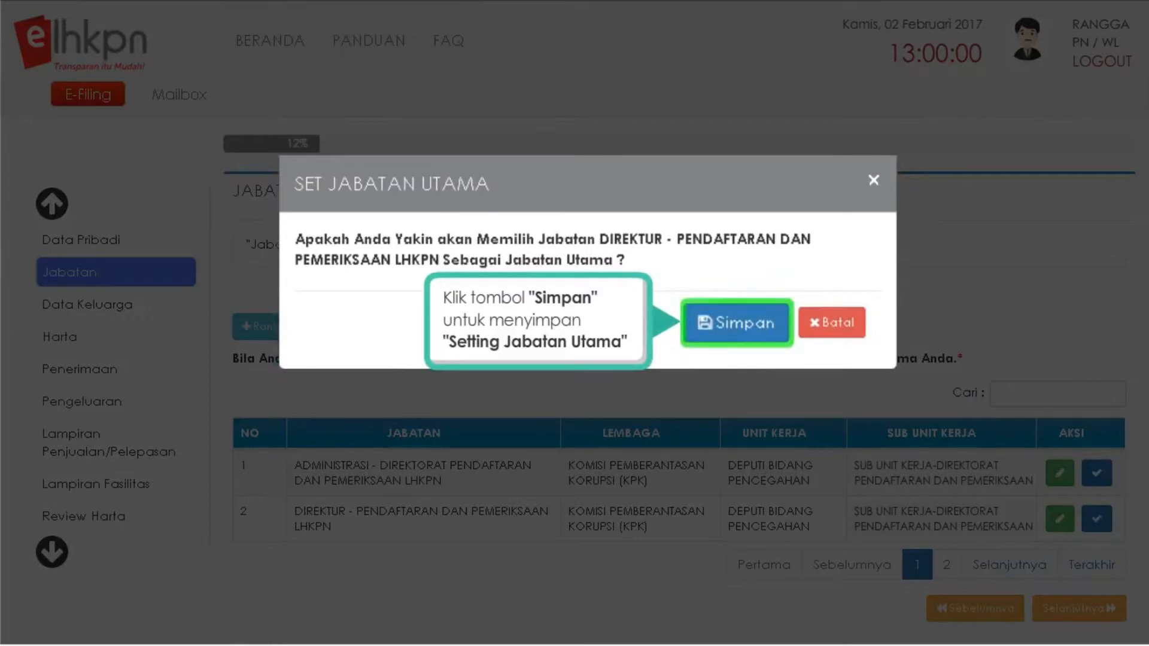
click(740, 328)
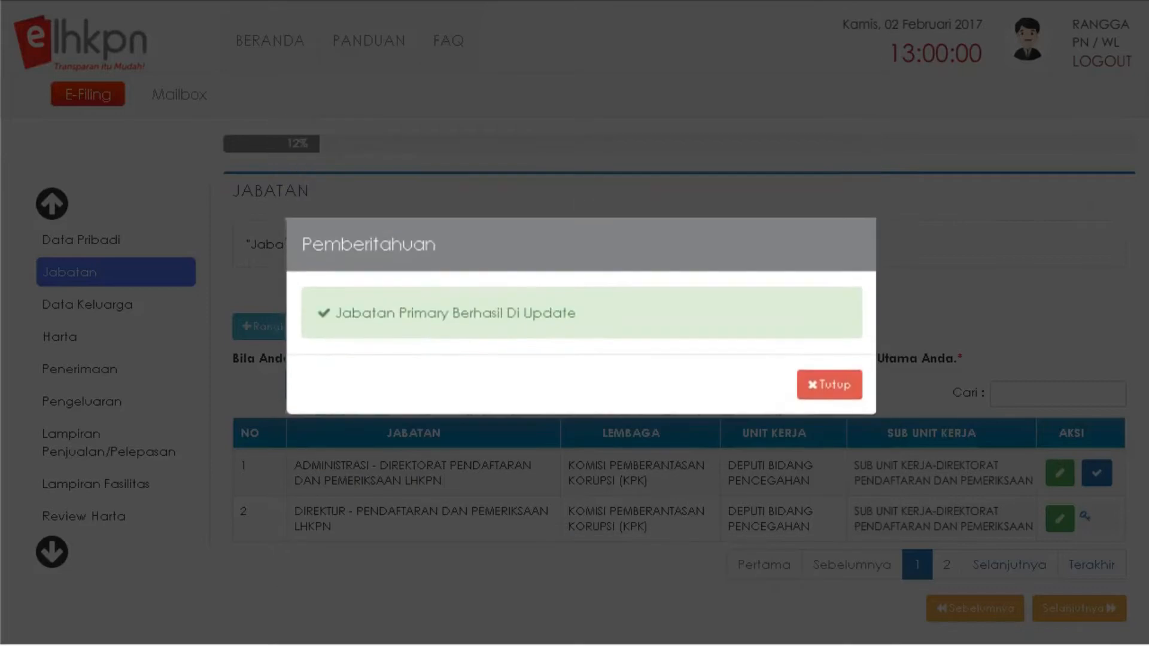
click(826, 389)
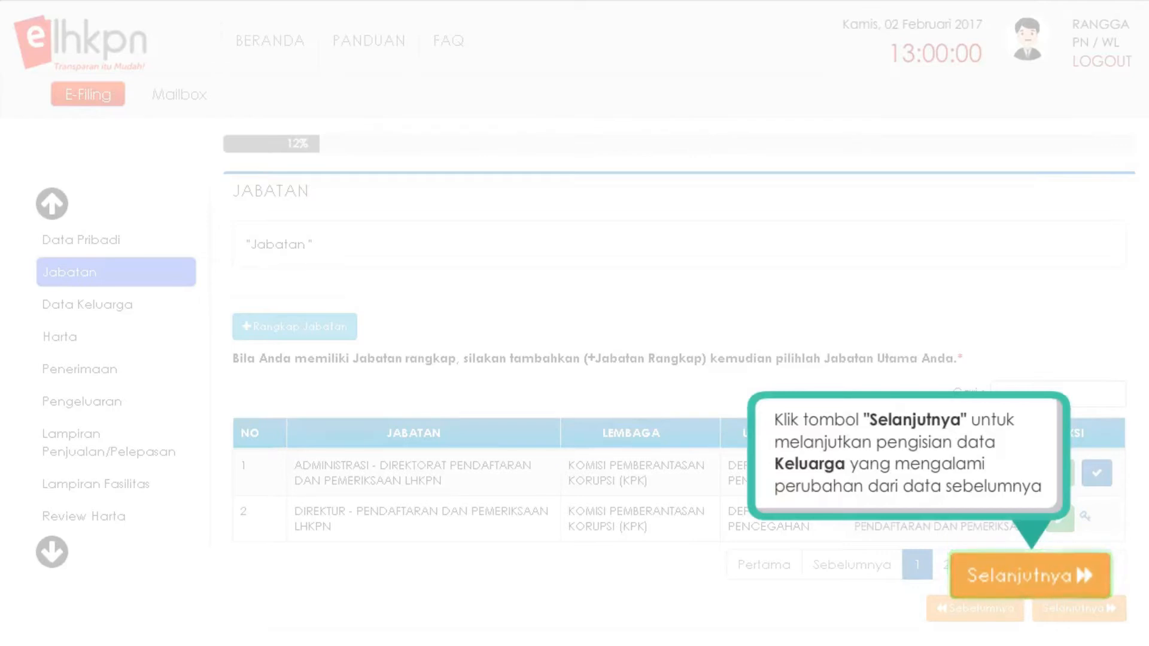
In Data Keluarga, change the third family member's relationship to ANAK BUKAN TANGGUNGAN, enter their new address and save the record.
click(1030, 576)
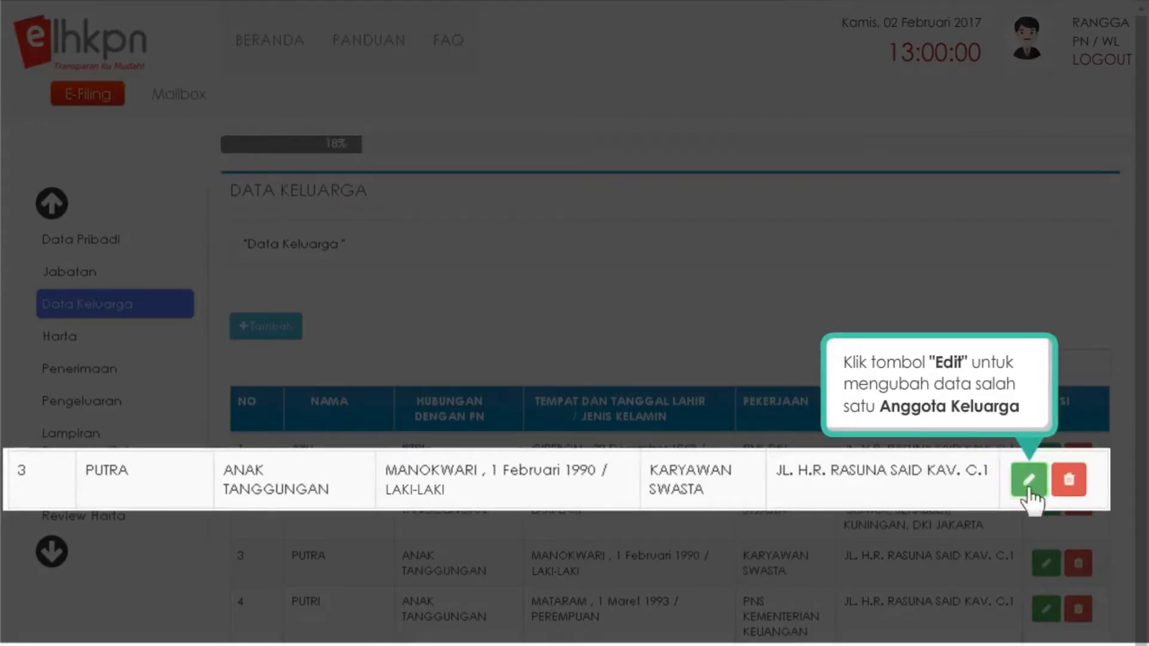
click(1030, 482)
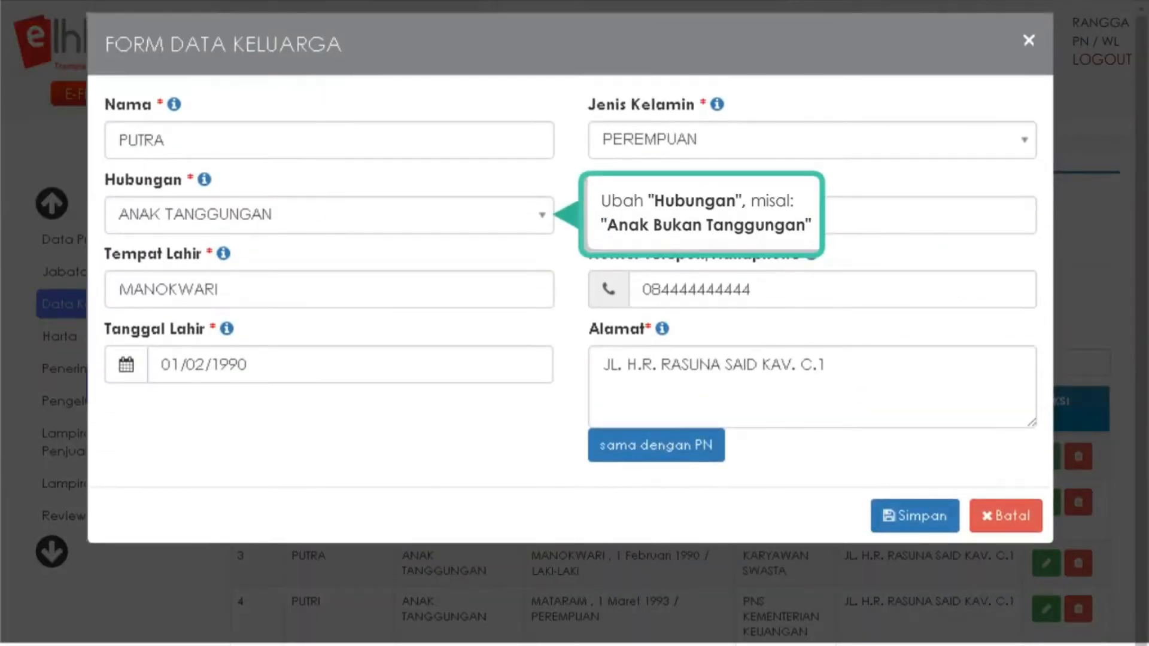
click(543, 226)
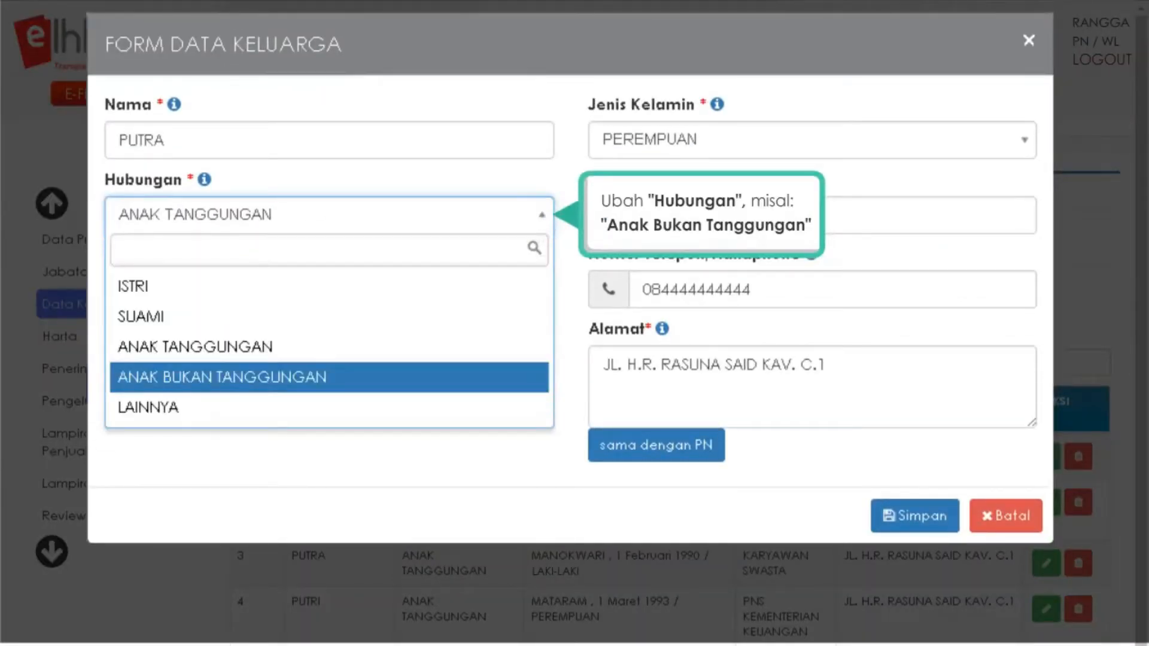
click(256, 382)
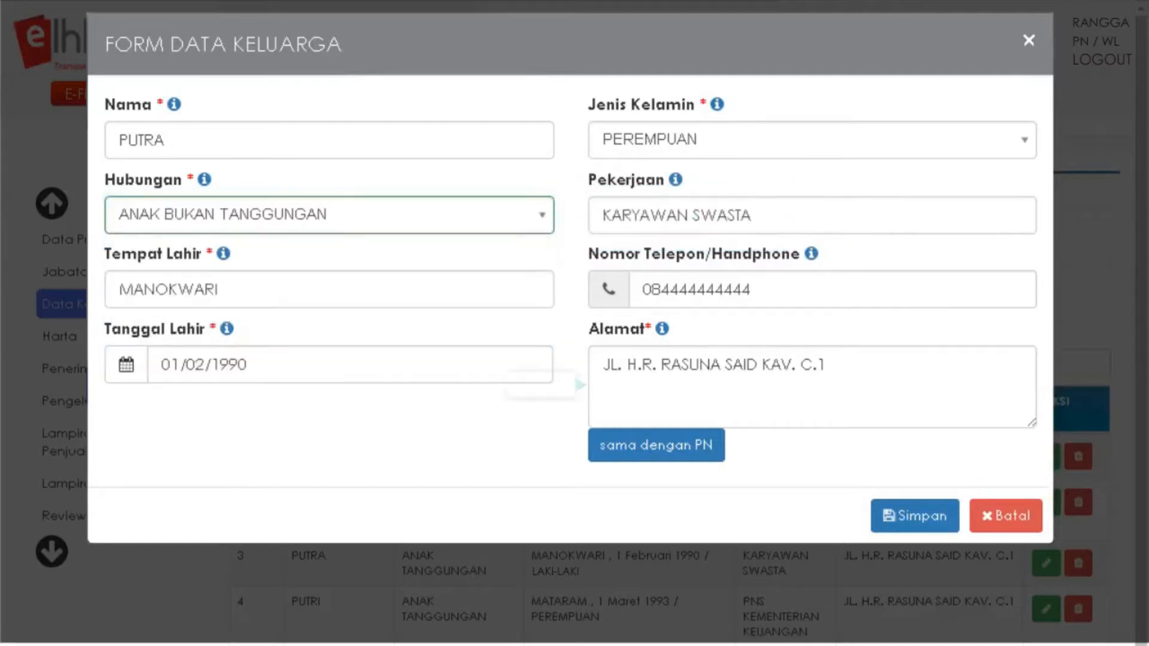
click(597, 364)
key(ctrl+a)
key(BackSpace)
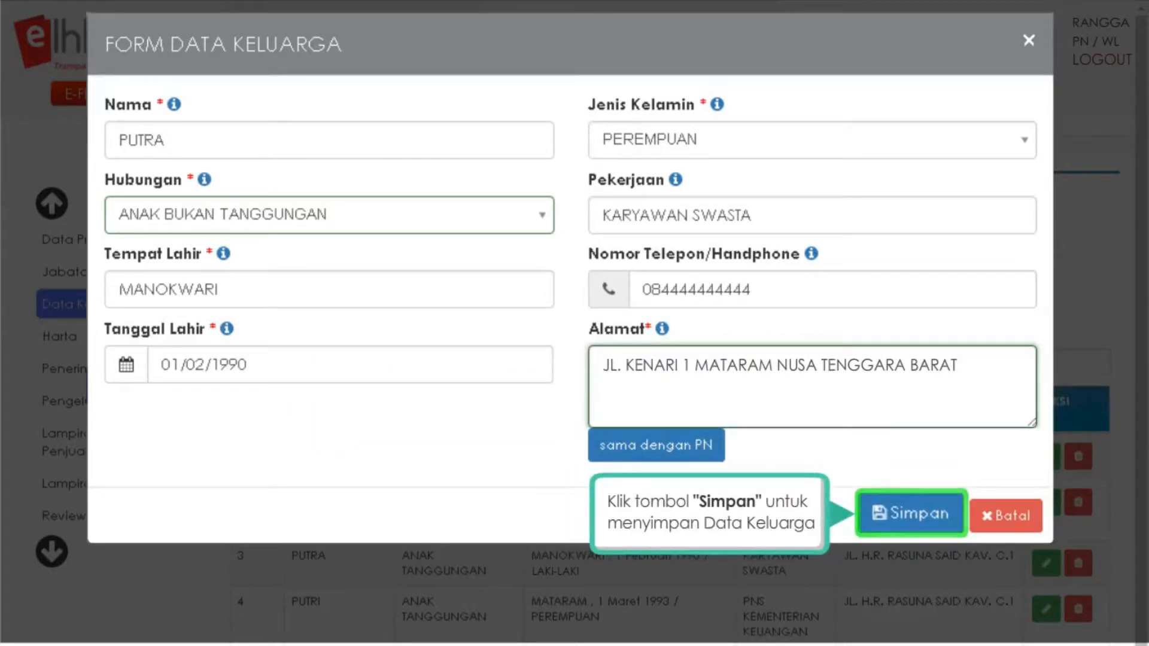
click(914, 516)
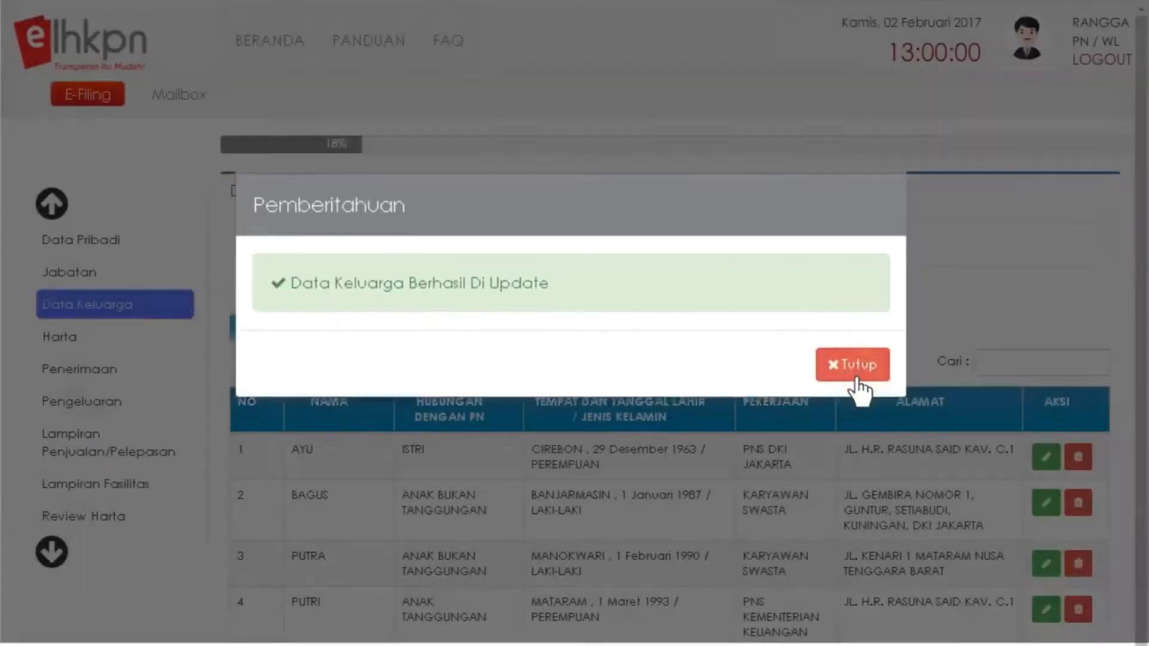
click(857, 377)
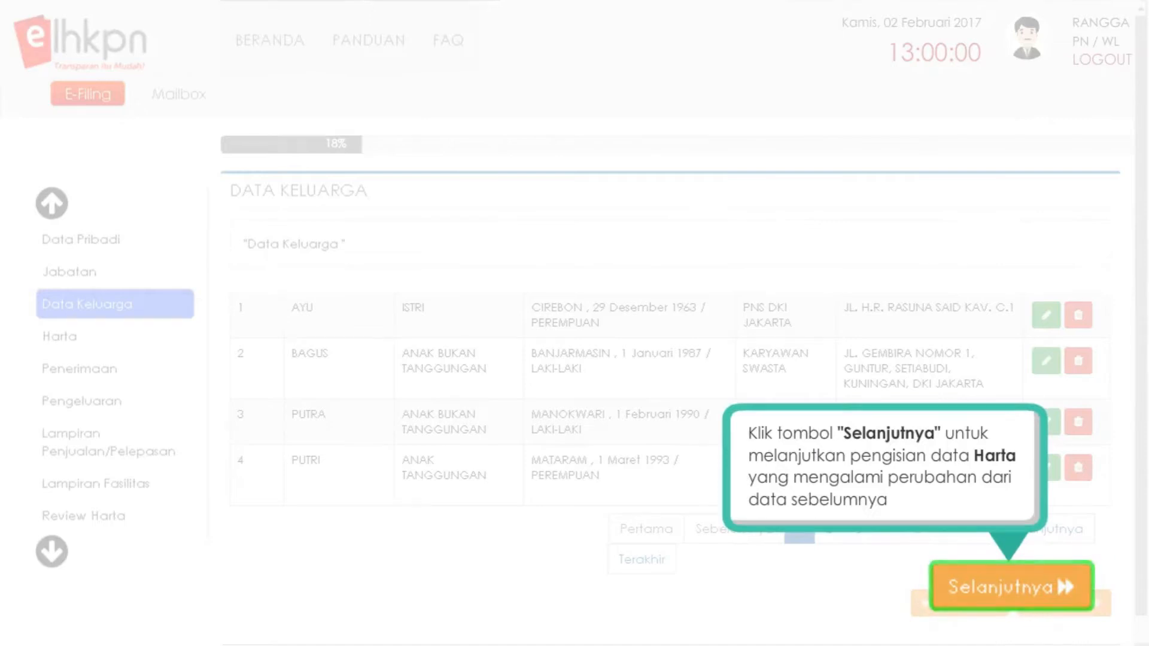
Proceed to the Harta section and load the previous report's Tanah / Bangunan data.
click(1018, 599)
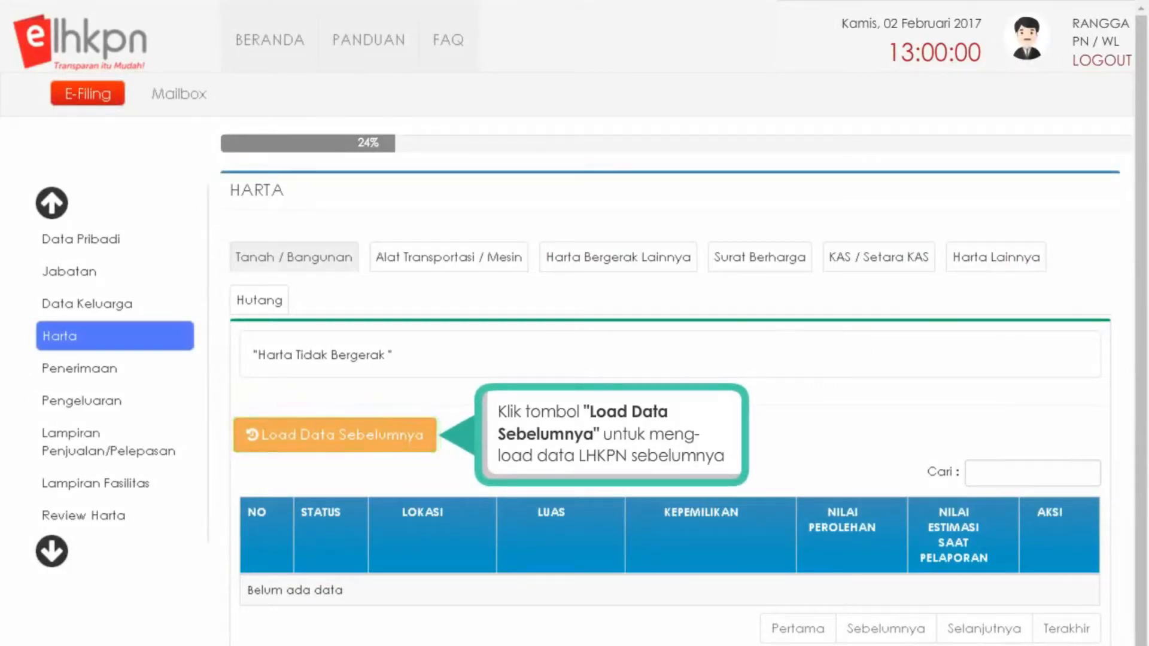
click(340, 443)
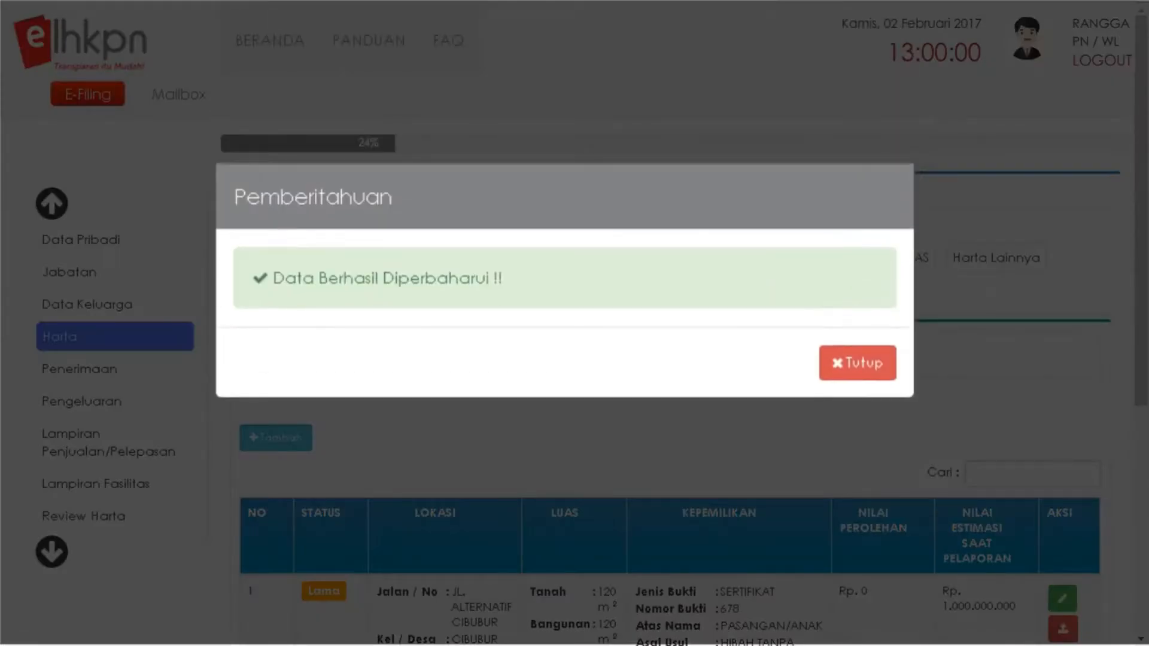
click(862, 368)
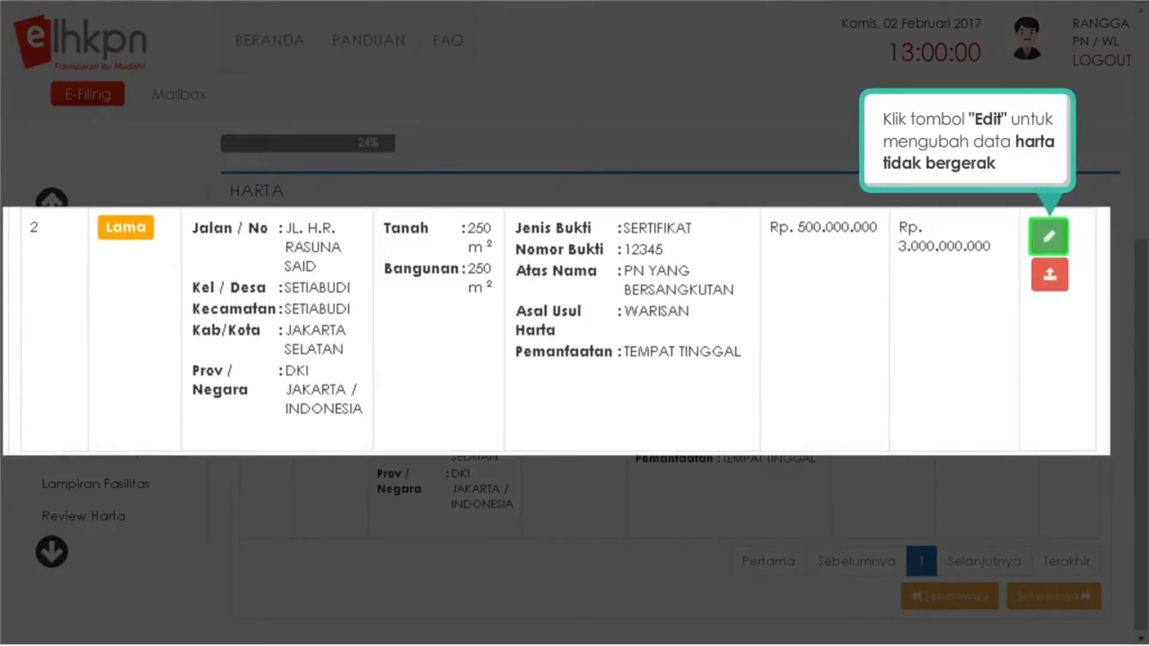
Set the second land and building asset's Nilai Estimasi Saat Pelaporan to 3.200.000.000 and save it.
click(1050, 245)
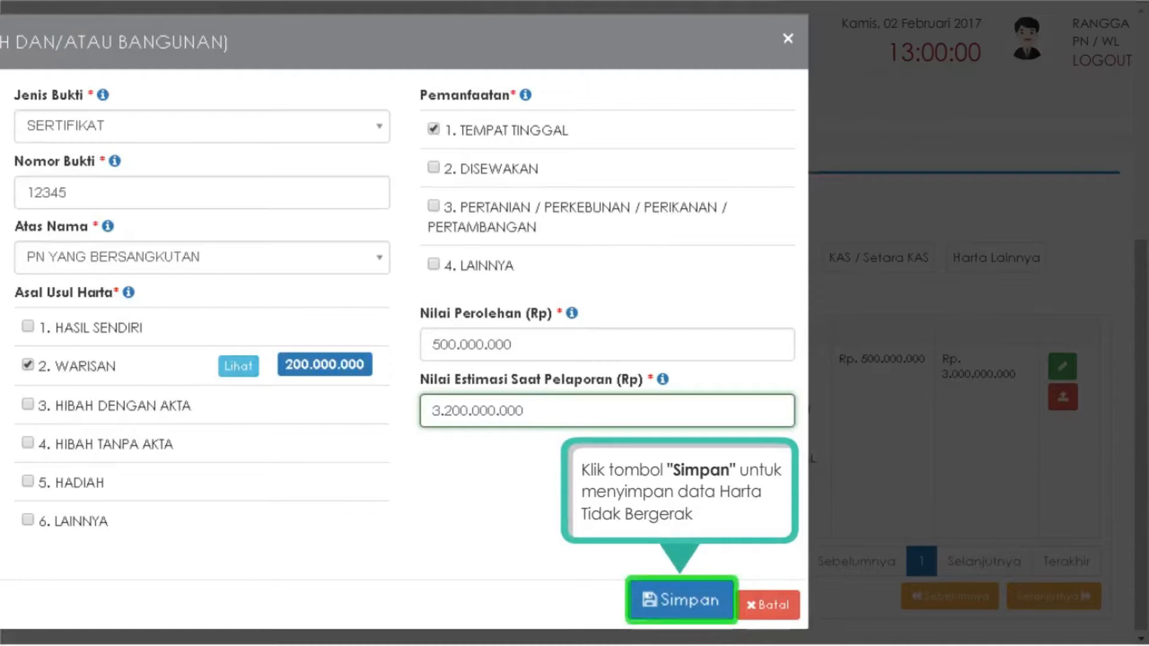
click(683, 601)
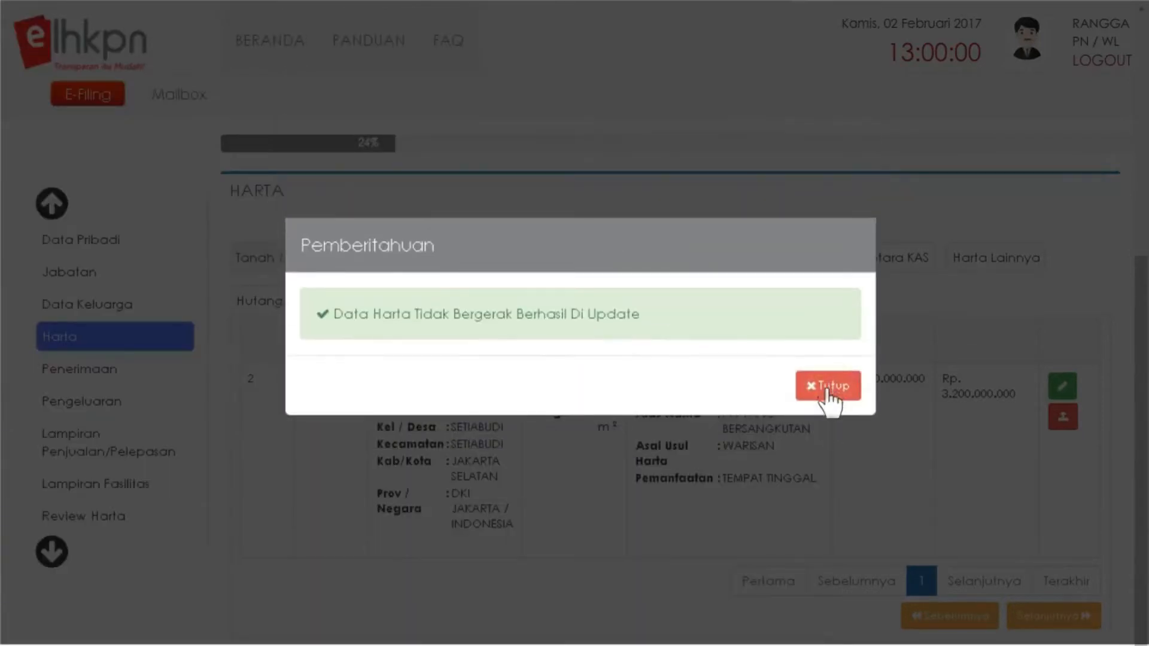
click(827, 389)
Set the first land and building asset's Nilai Estimasi Saat Pelaporan to 11.00.000.000 and save it.
scroll(671, 479, up, 4)
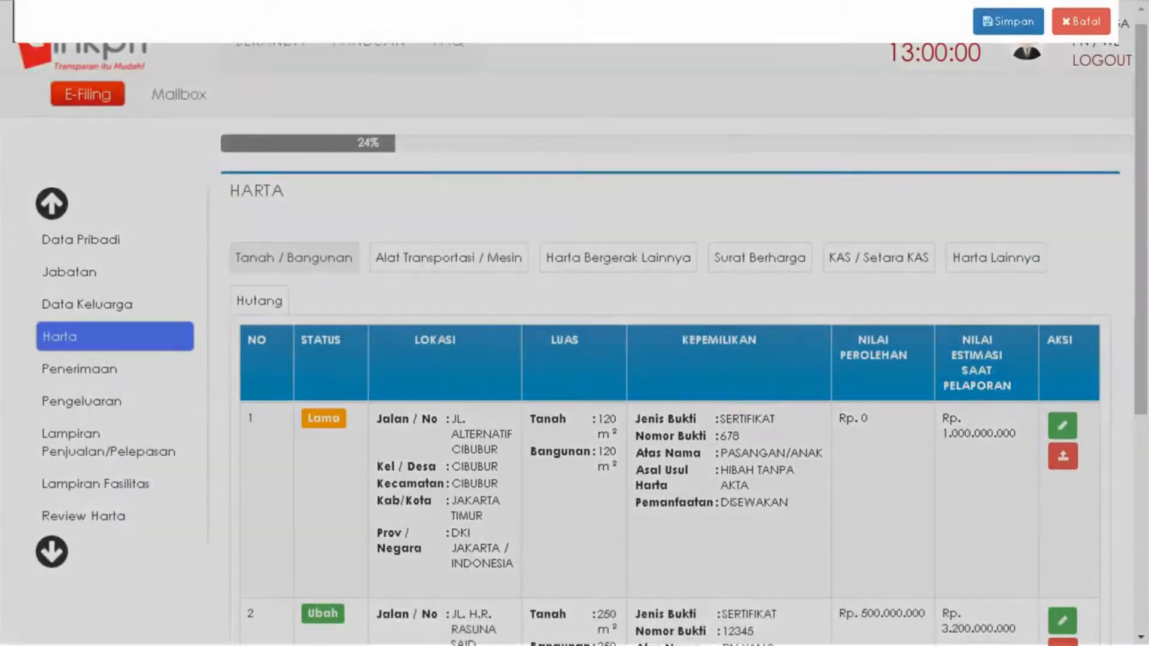
click(1064, 299)
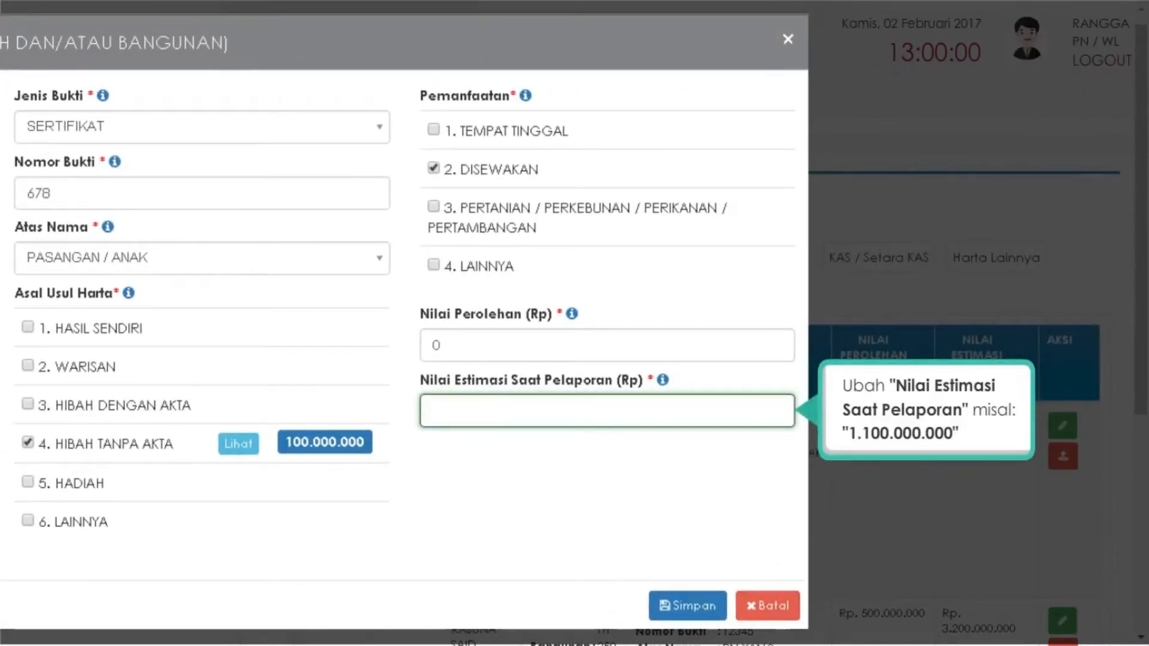
text(00.000.000)
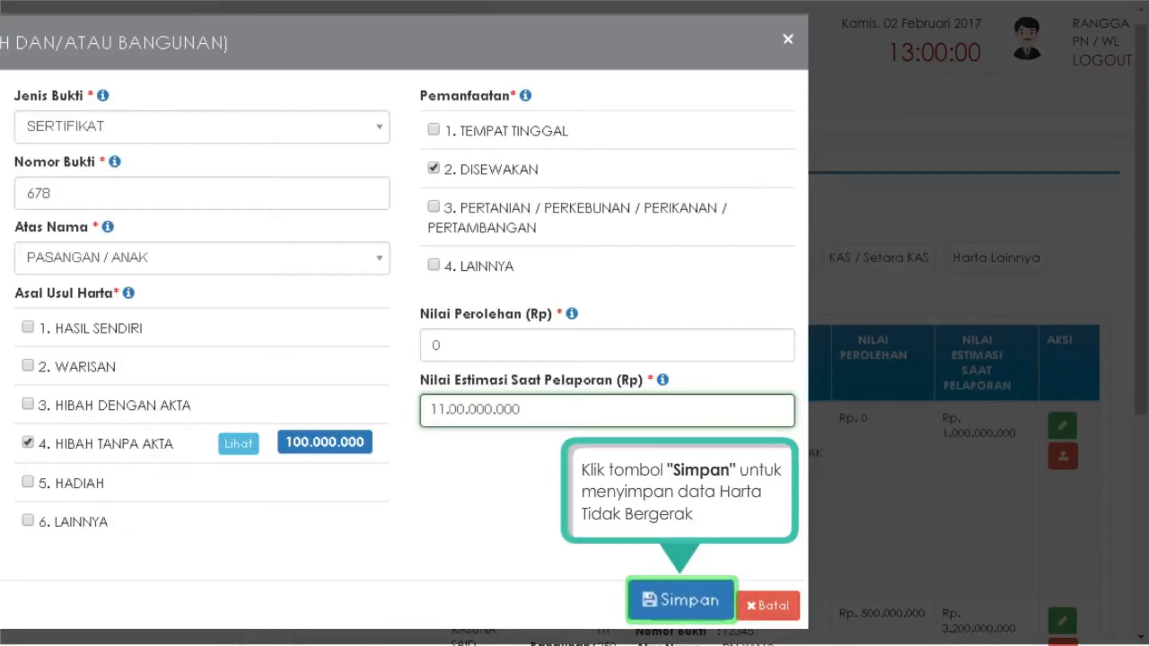
click(681, 603)
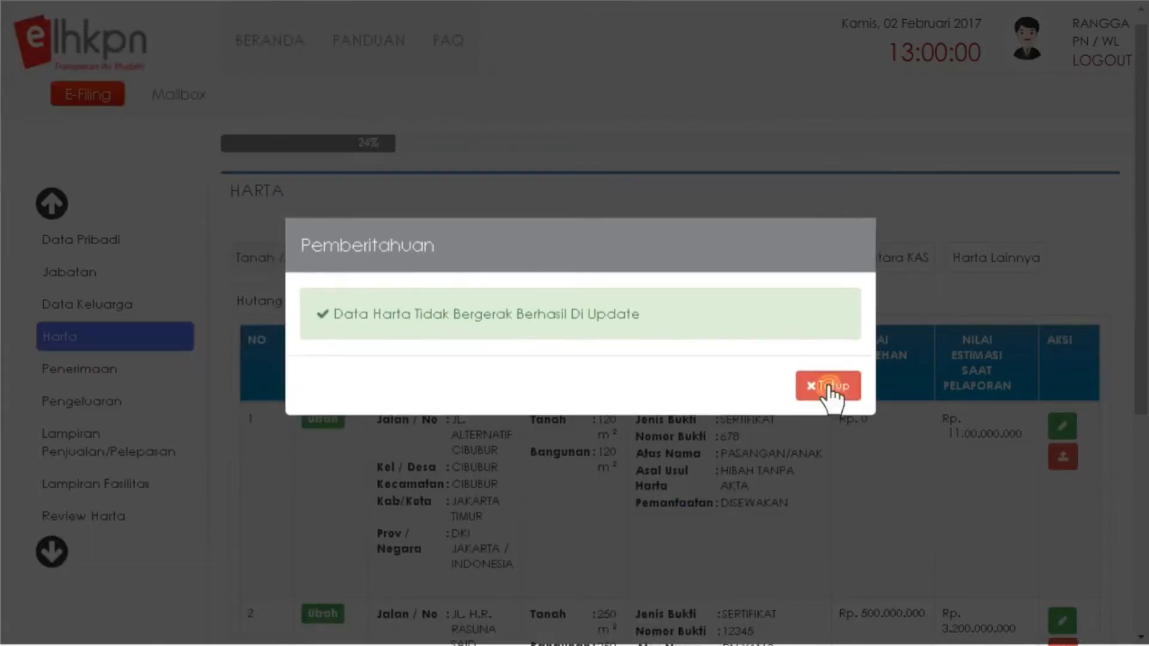
click(829, 387)
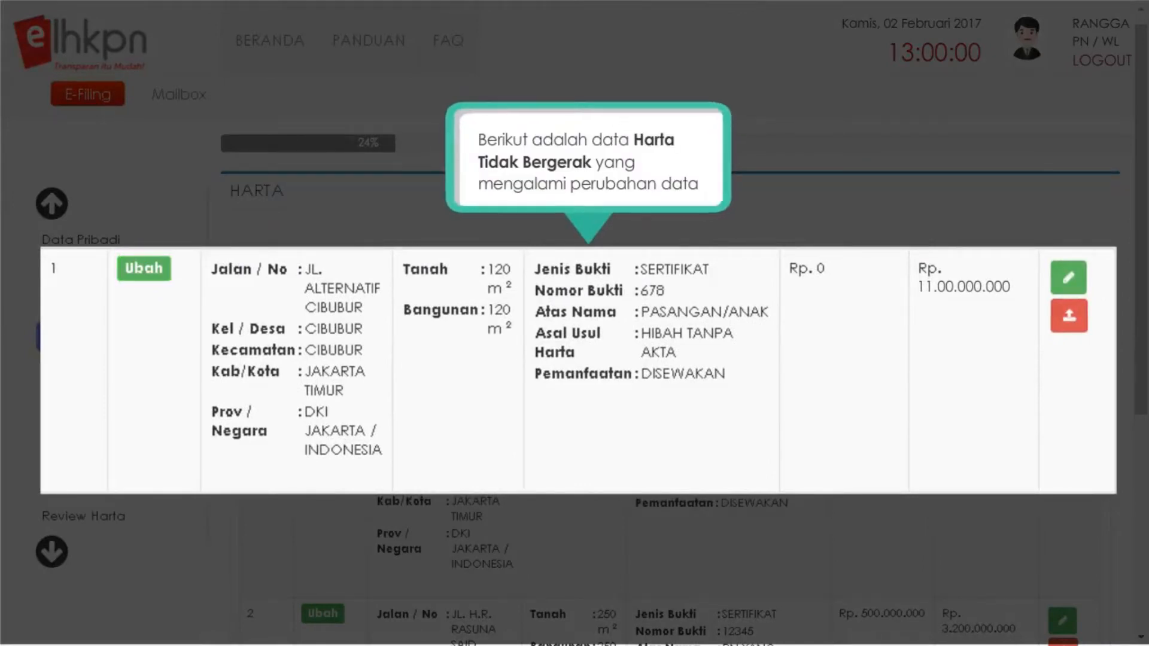
Proceed to the Alat Transportasi / Mesin assets and load the previous report's data.
scroll(671, 479, down, 1)
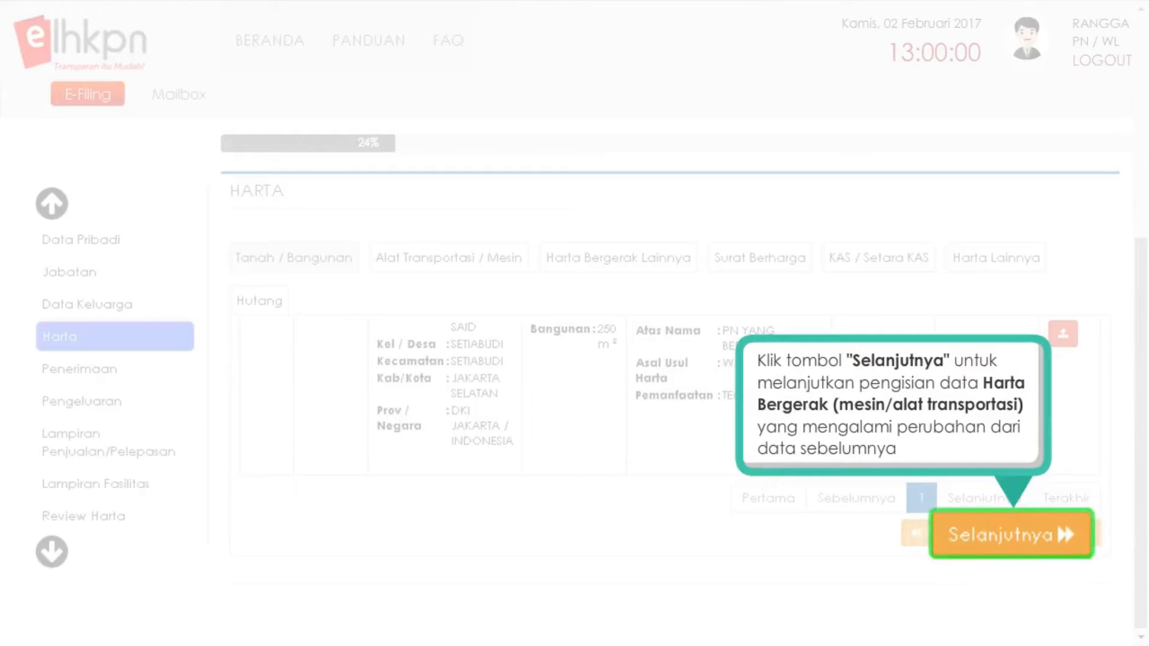
click(1012, 537)
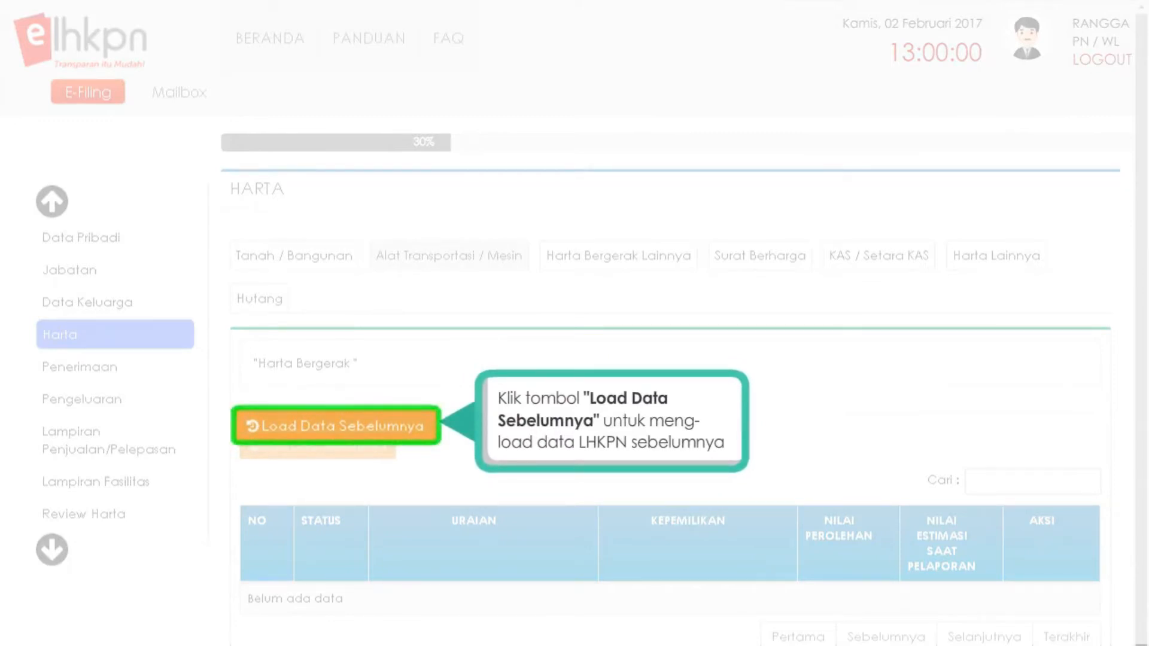
click(342, 432)
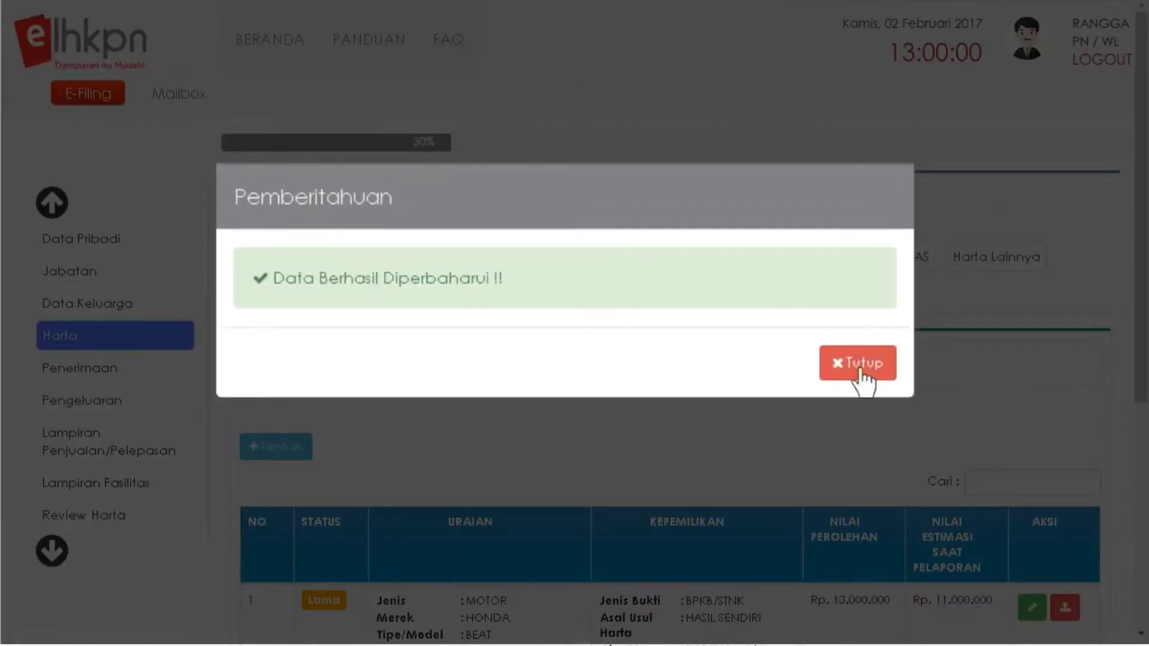
click(860, 371)
Set the Toyota Innova's Nilai Estimasi Saat Pelaporan to 250.000.000 and save the vehicle record.
scroll(671, 419, down, 8)
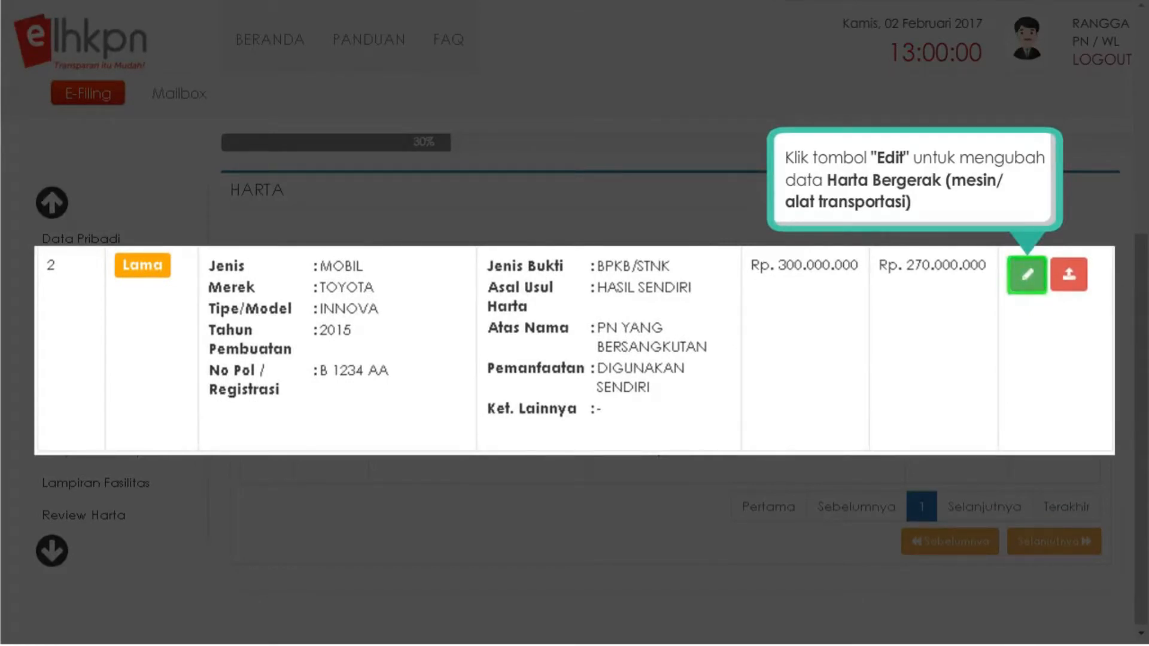
click(1027, 279)
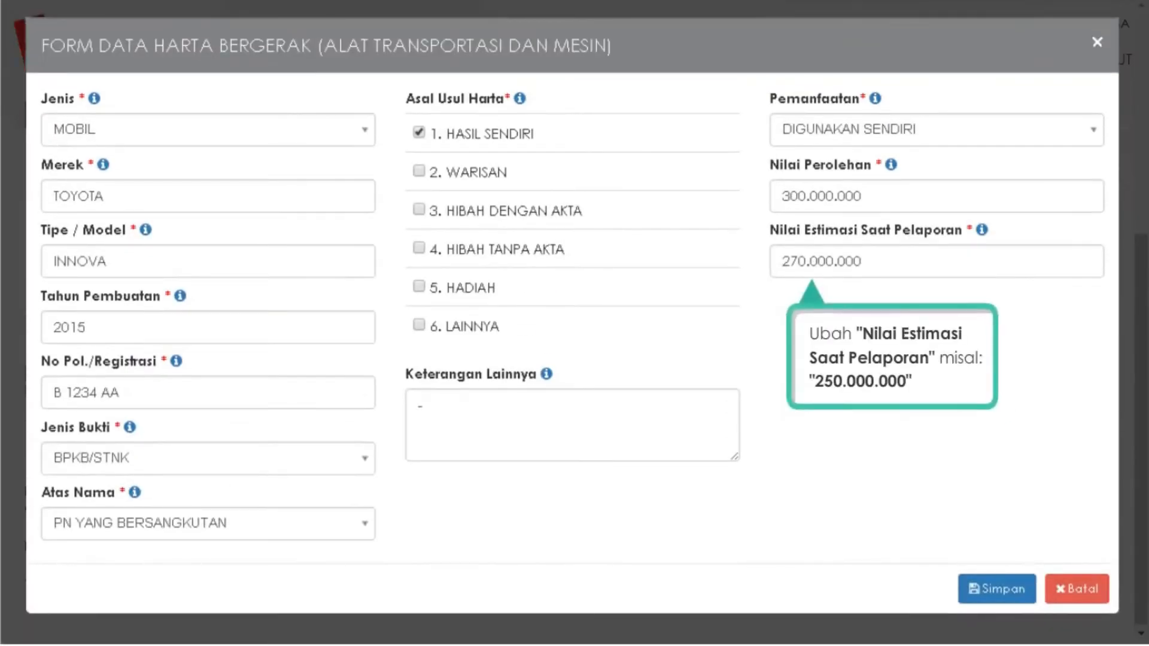
click(818, 262)
text(250.0)
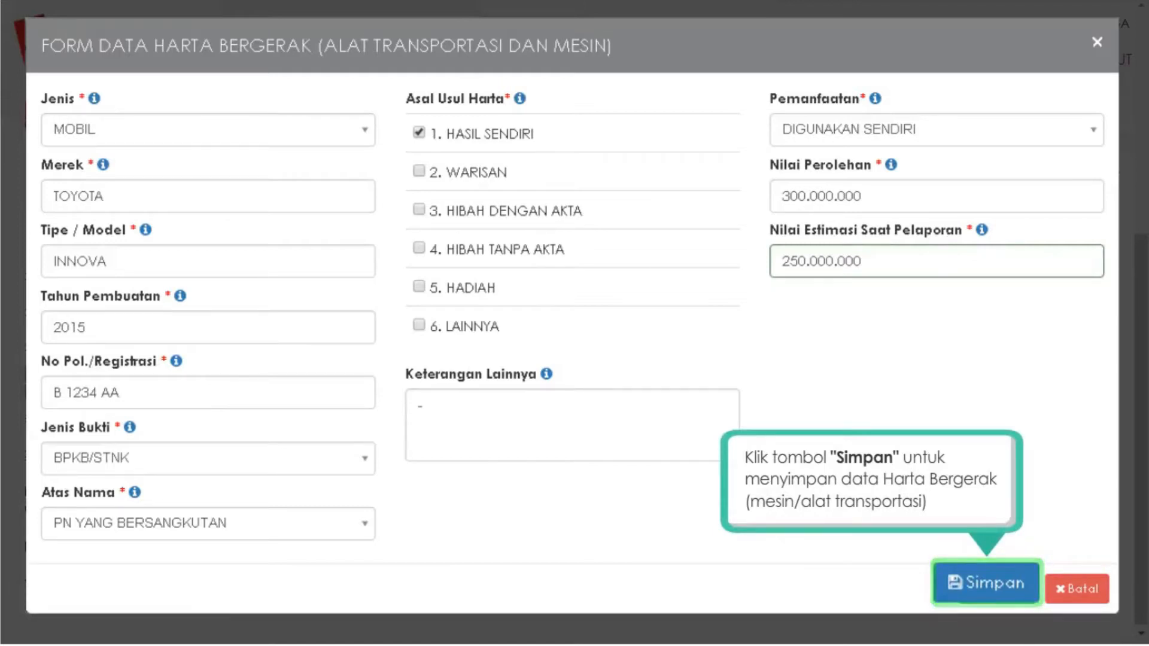
click(984, 589)
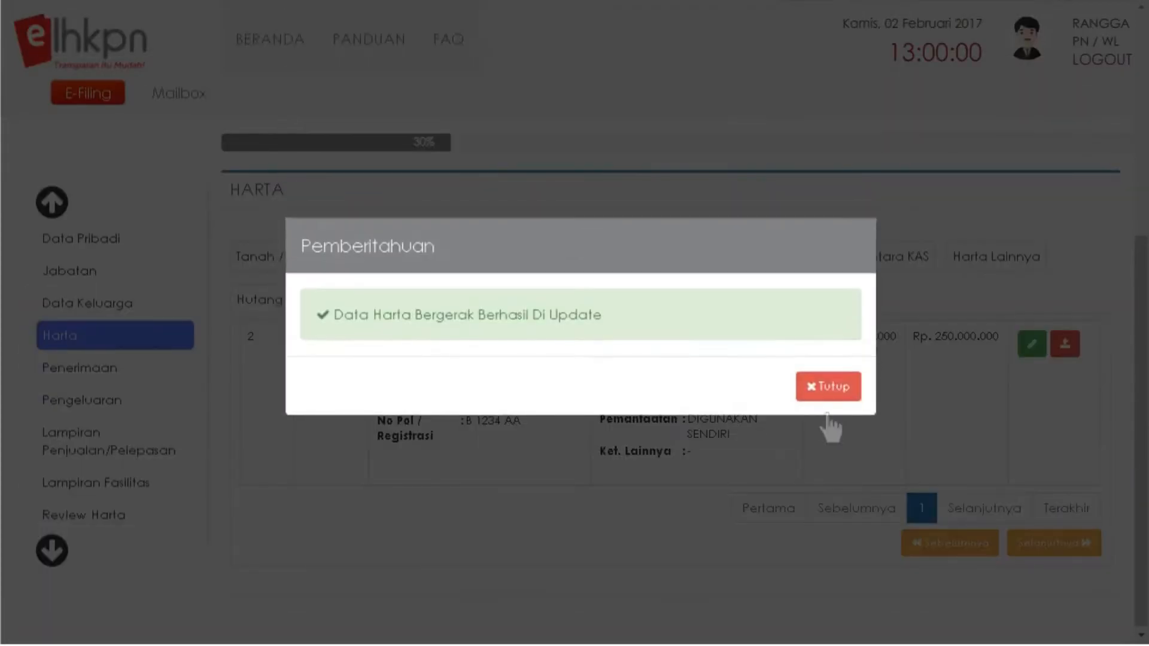
click(829, 389)
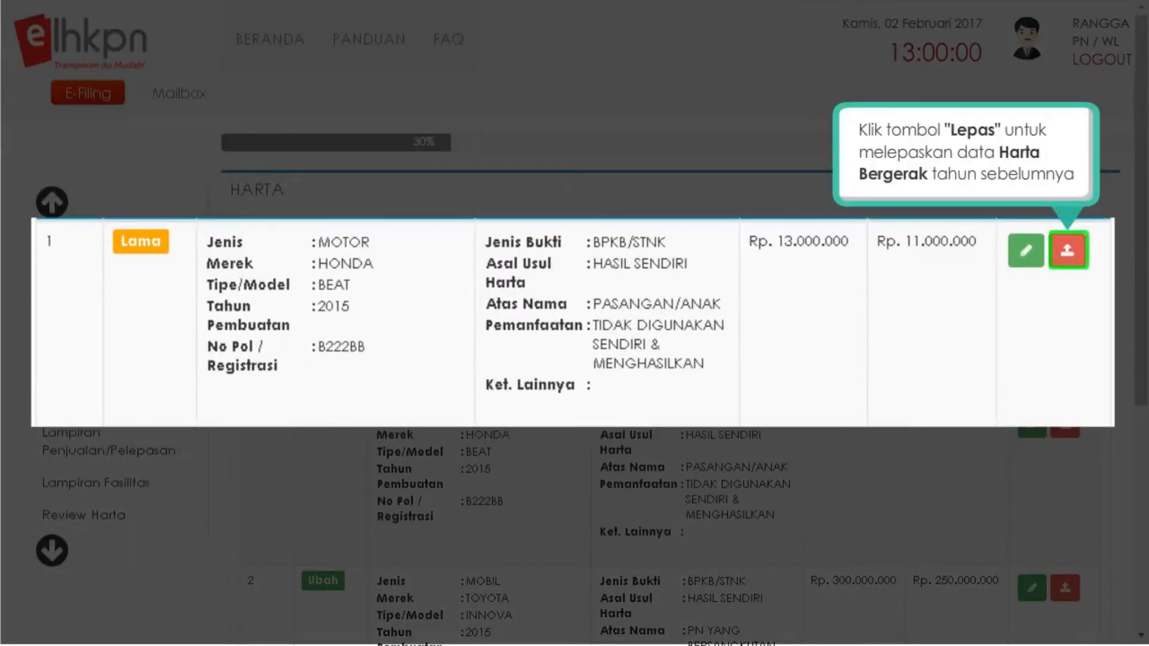
Release the Honda Beat as PENJUALAN HARTA dated 24/10/2016, described PENJUALAN KENDARAAN BERMOTOR, value 10.000.000, with the second party's name and address, and save.
click(1067, 251)
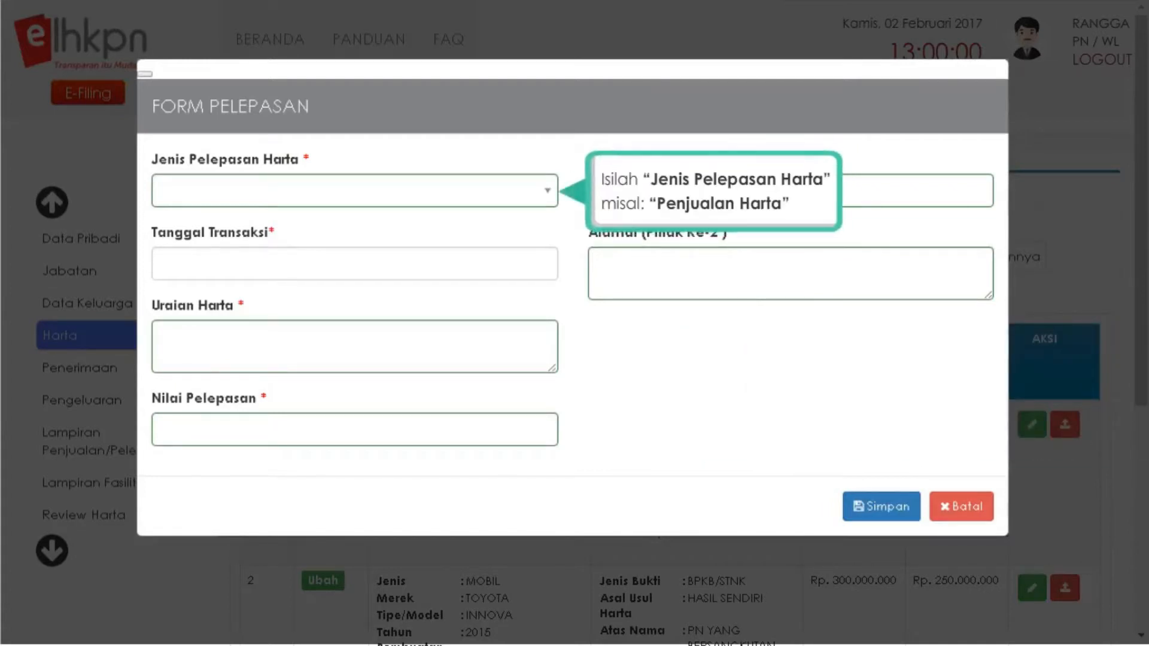
click(549, 197)
click(299, 254)
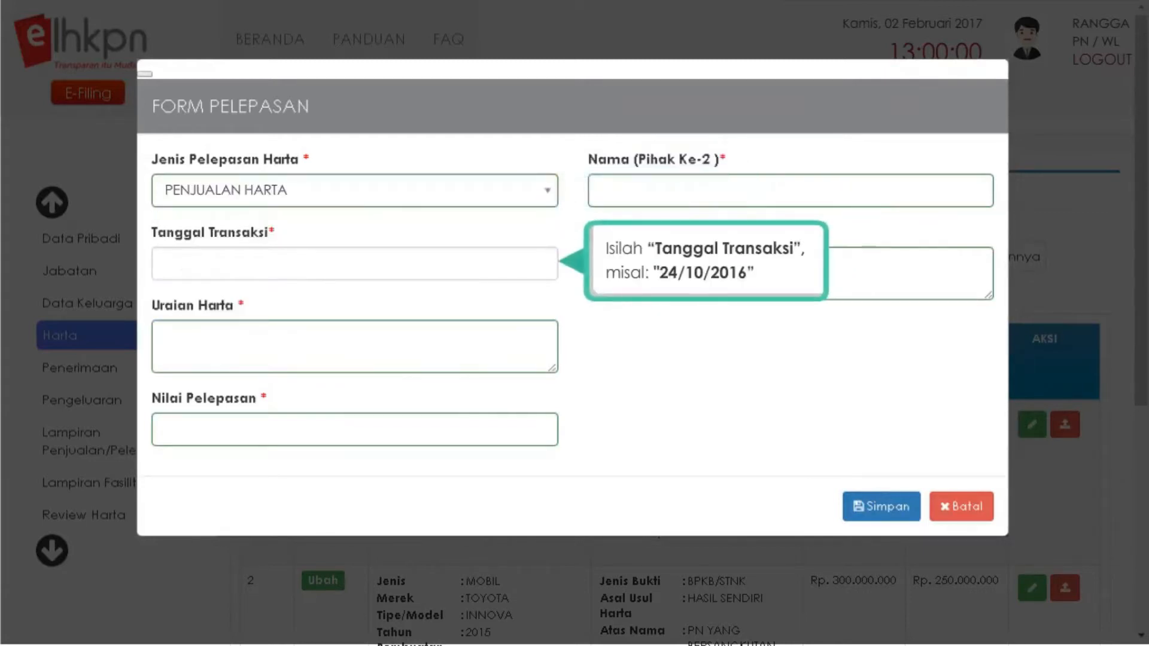
click(218, 272)
click(172, 481)
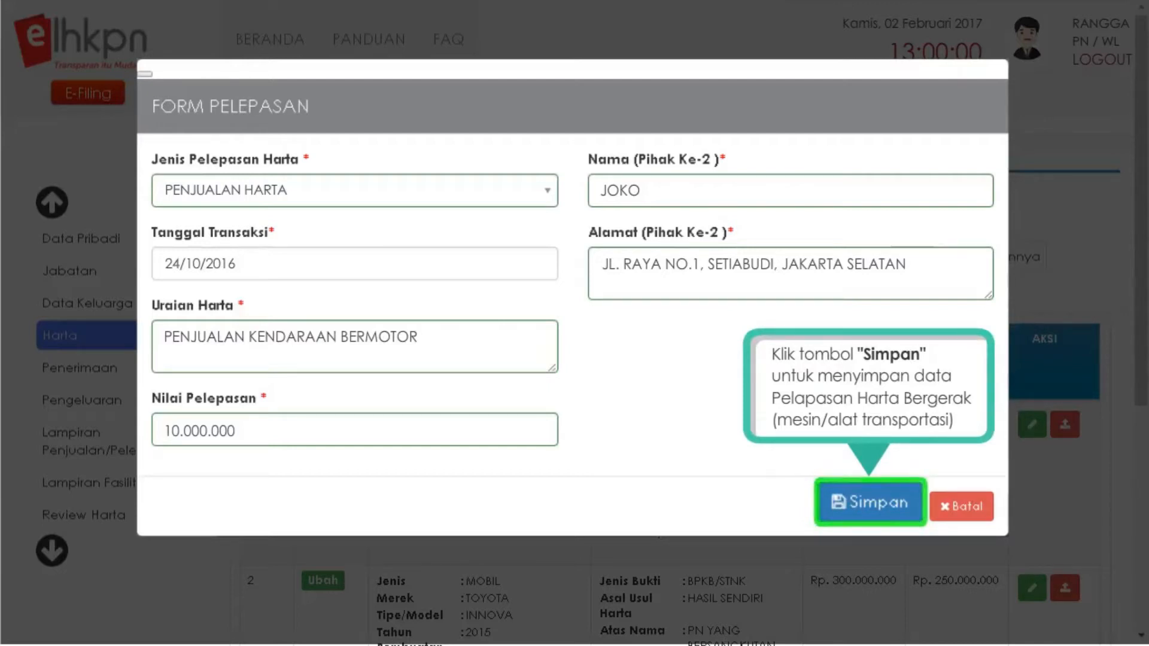
click(874, 515)
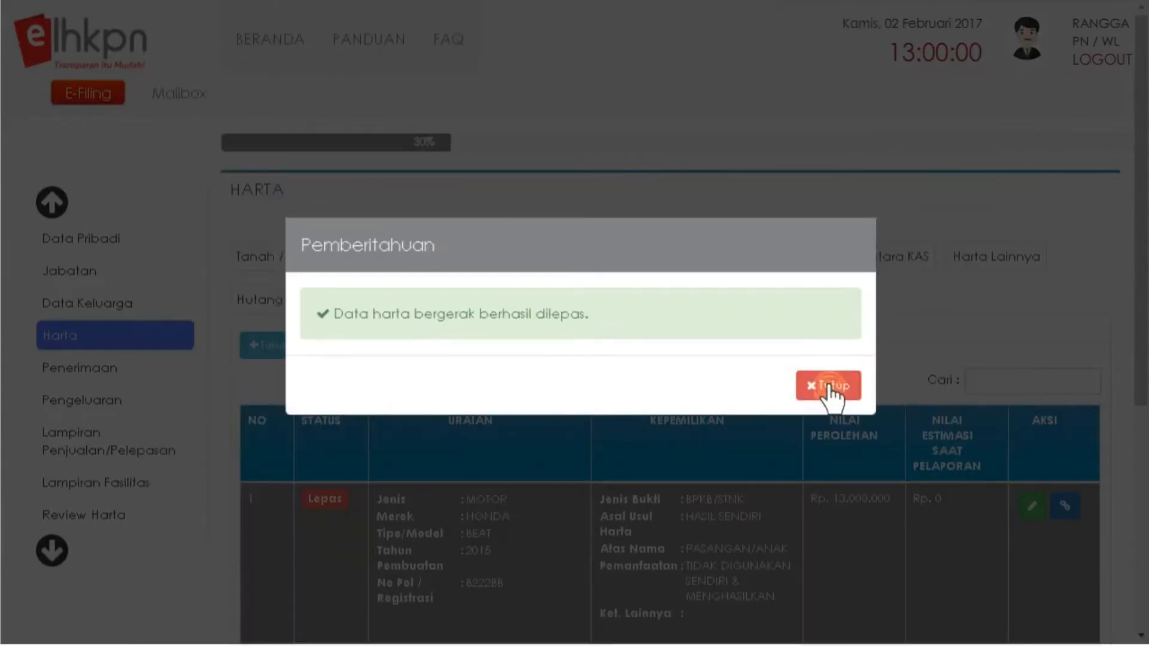
click(829, 388)
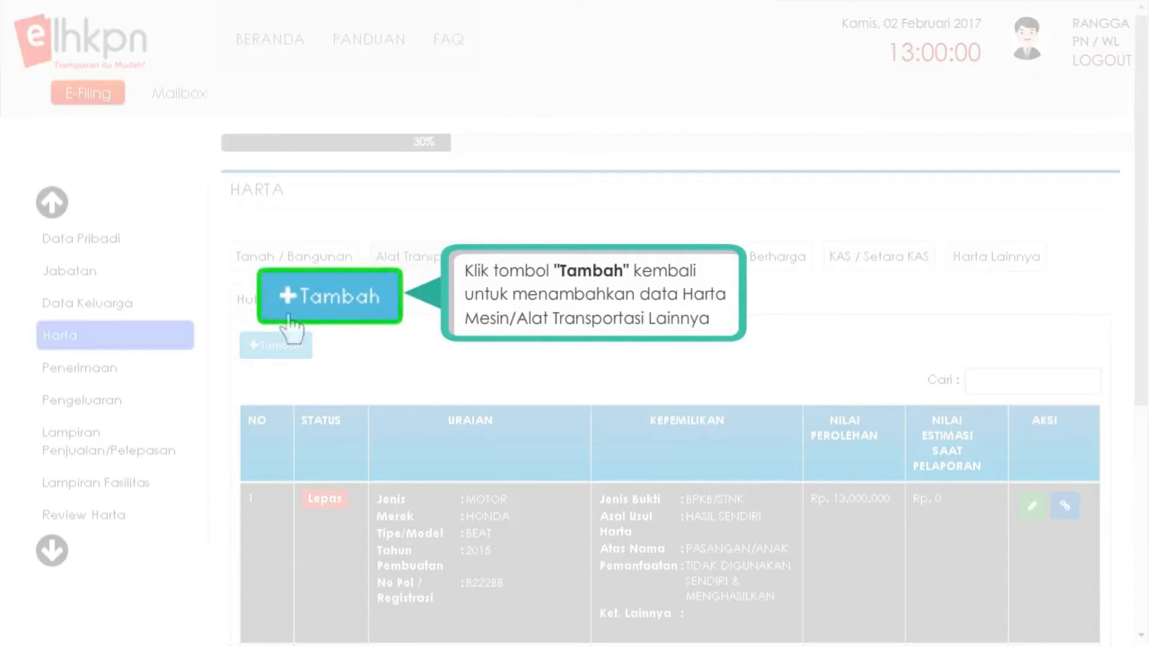
Add a new transport asset with Jenis MOTOR, Merek YAMAHA, Tipe / Model NMAX and Tahun Pembuatan 2016.
click(276, 296)
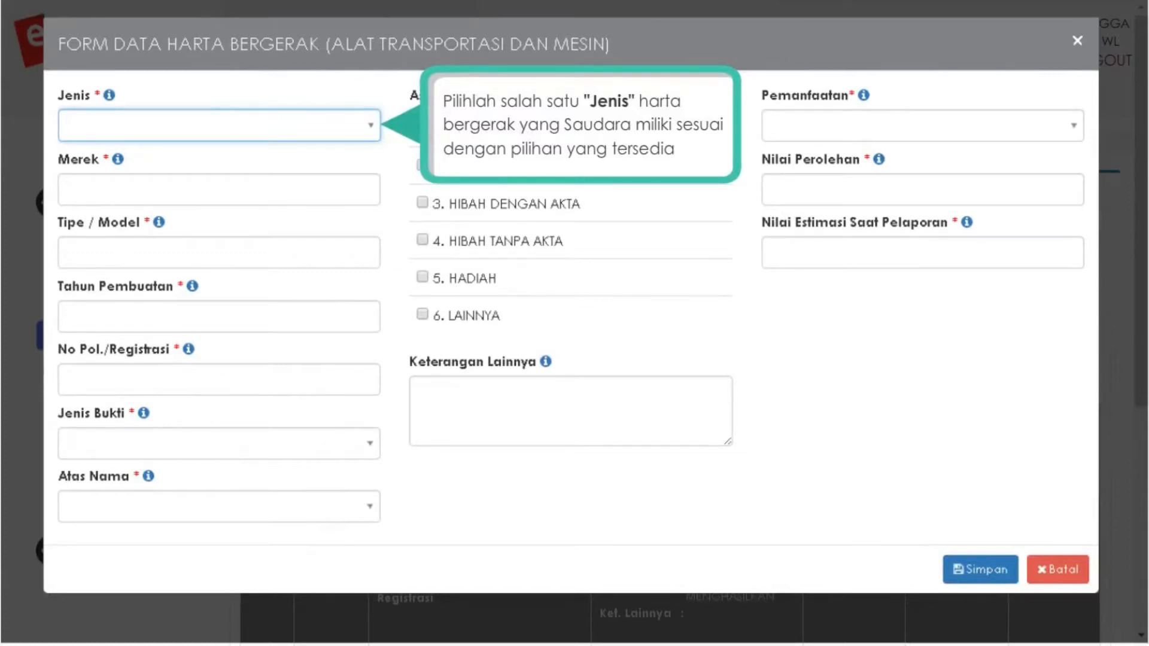
click(373, 126)
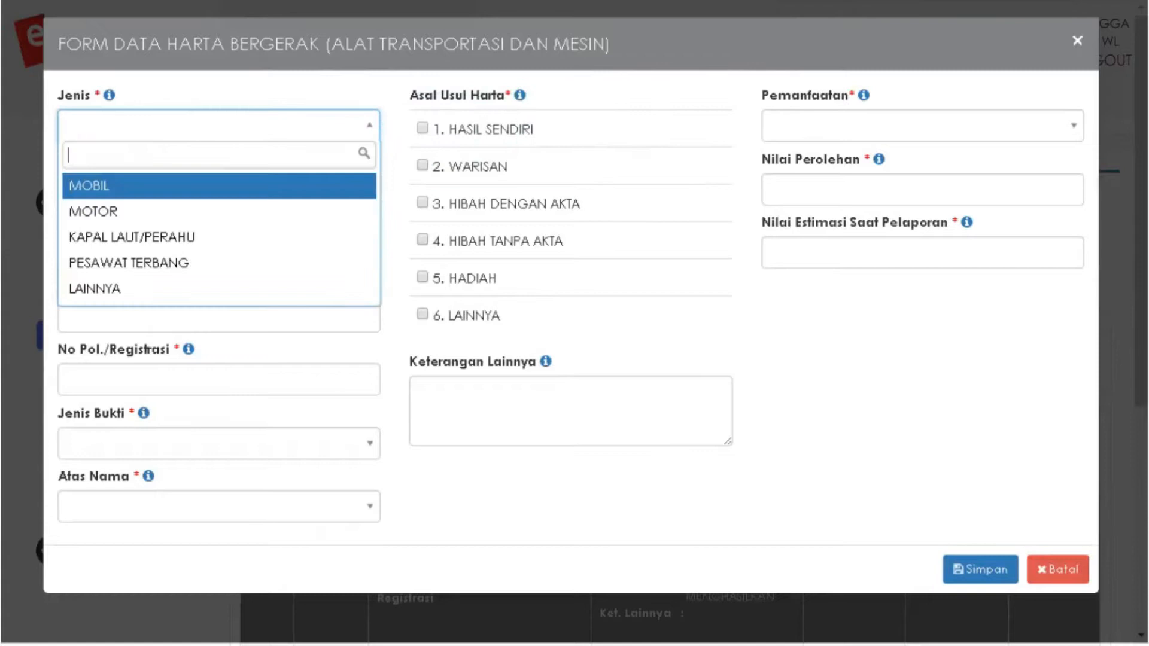
click(154, 213)
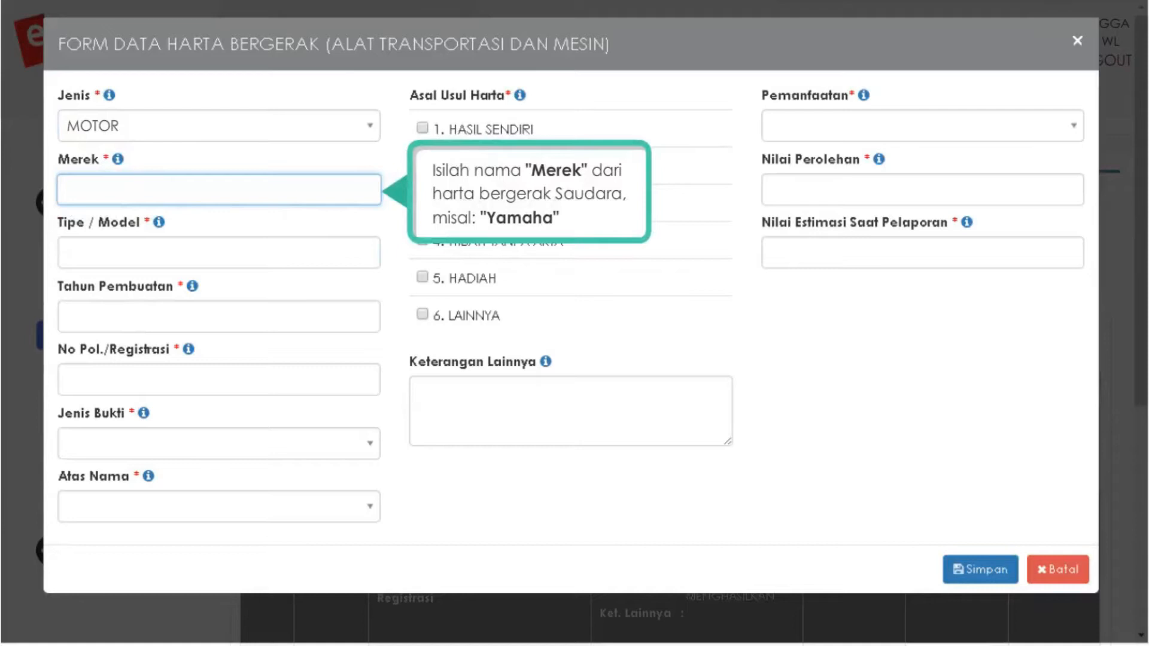
text(YAMAHA)
key(Tab)
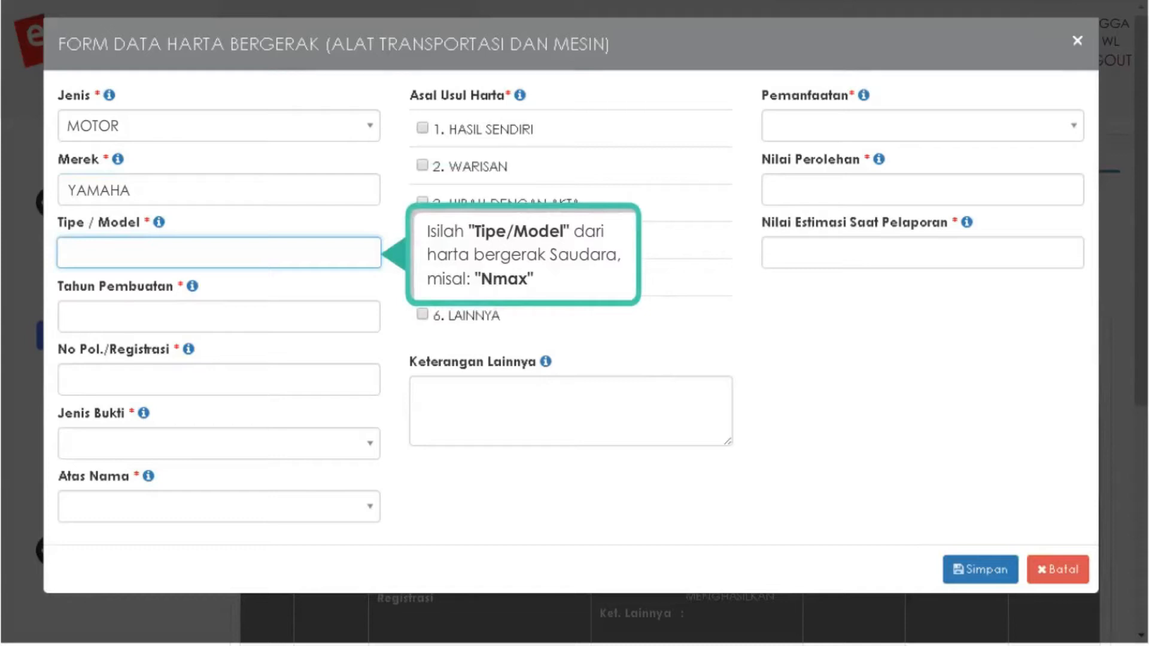
text(NMAX)
key(Tab)
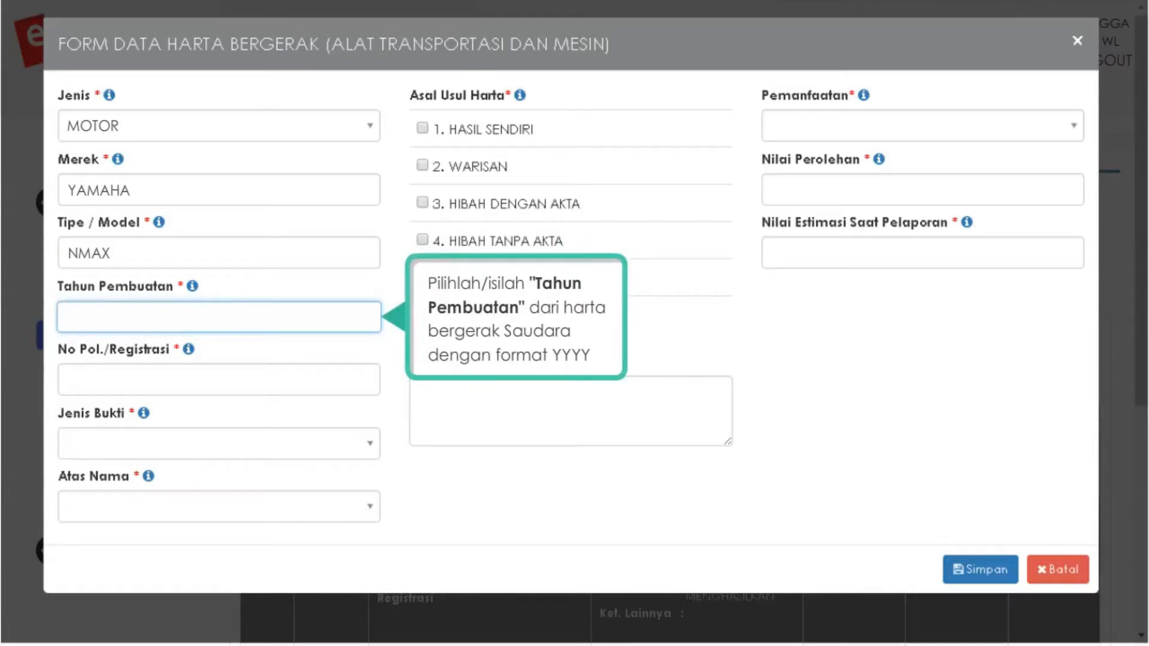
click(368, 322)
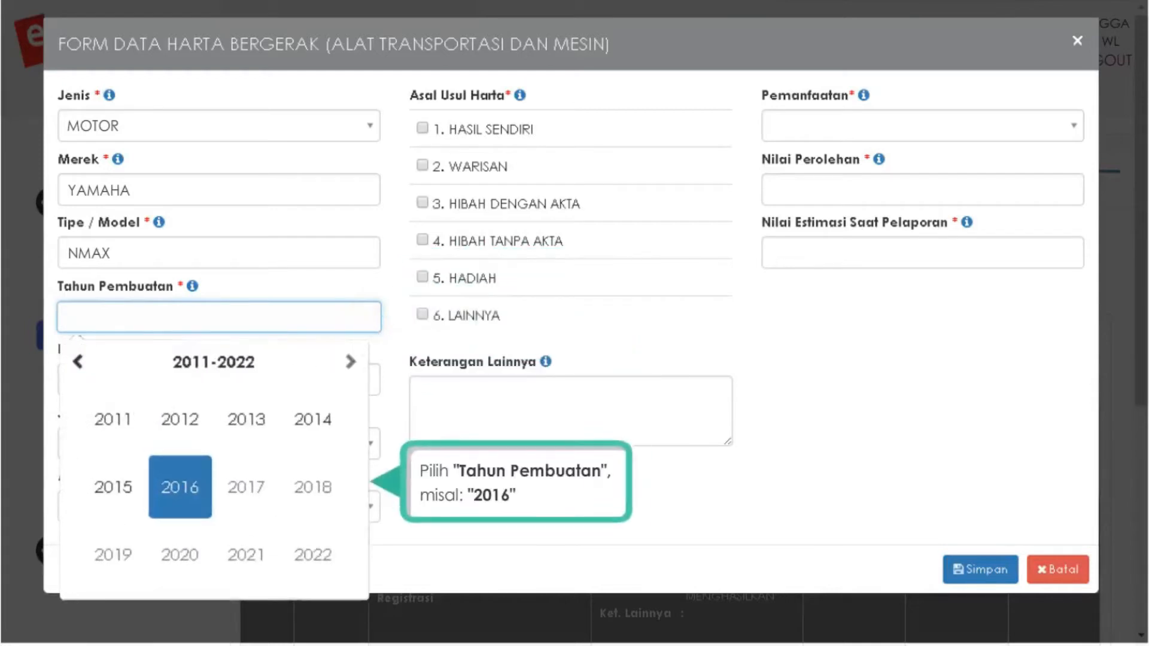
click(180, 492)
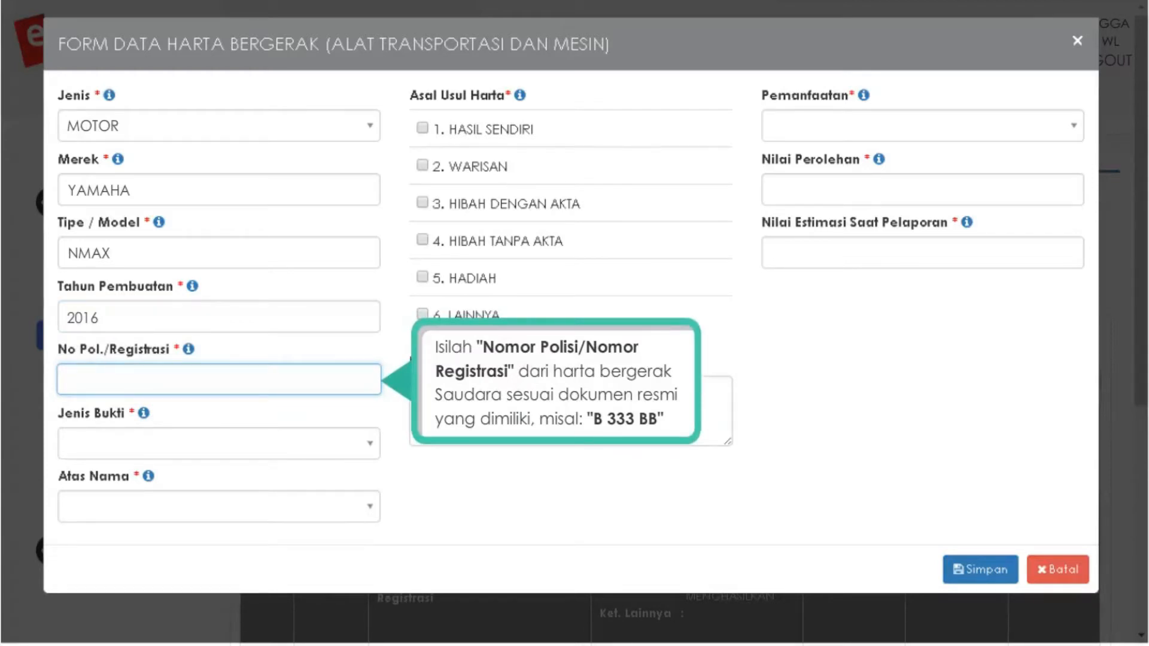
Enter the motorcycle's registration number, and set Jenis Bukti to BPKB/STNK and Atas Nama to PASANGAN / ANAK.
text(B 333 BB)
key(Tab)
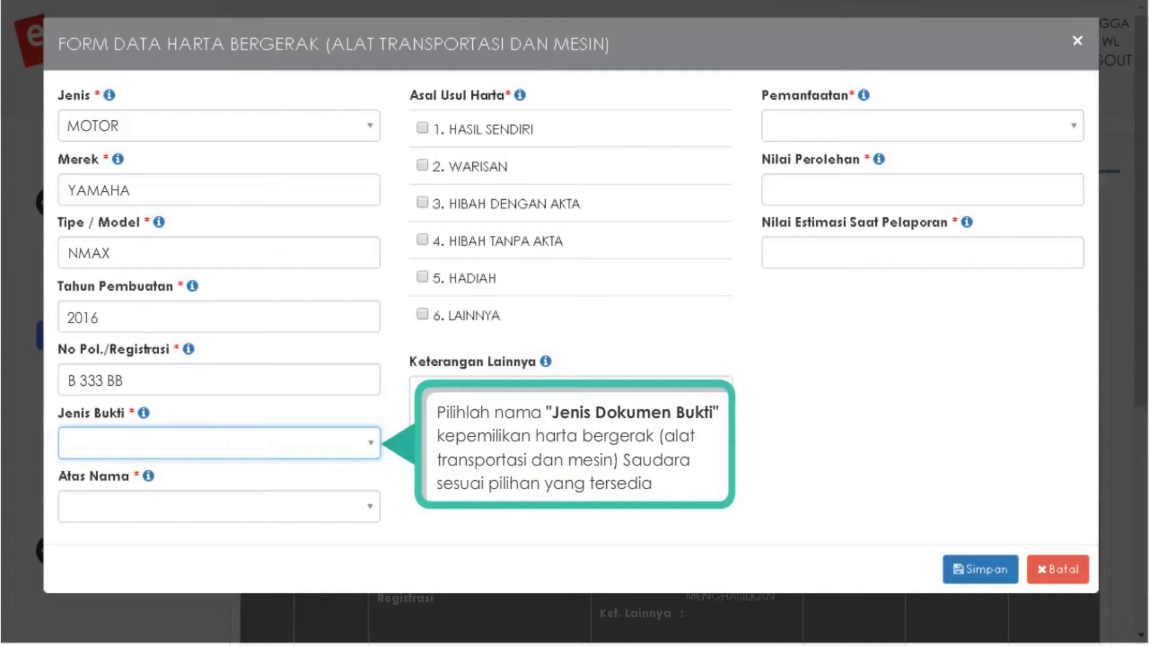
click(376, 450)
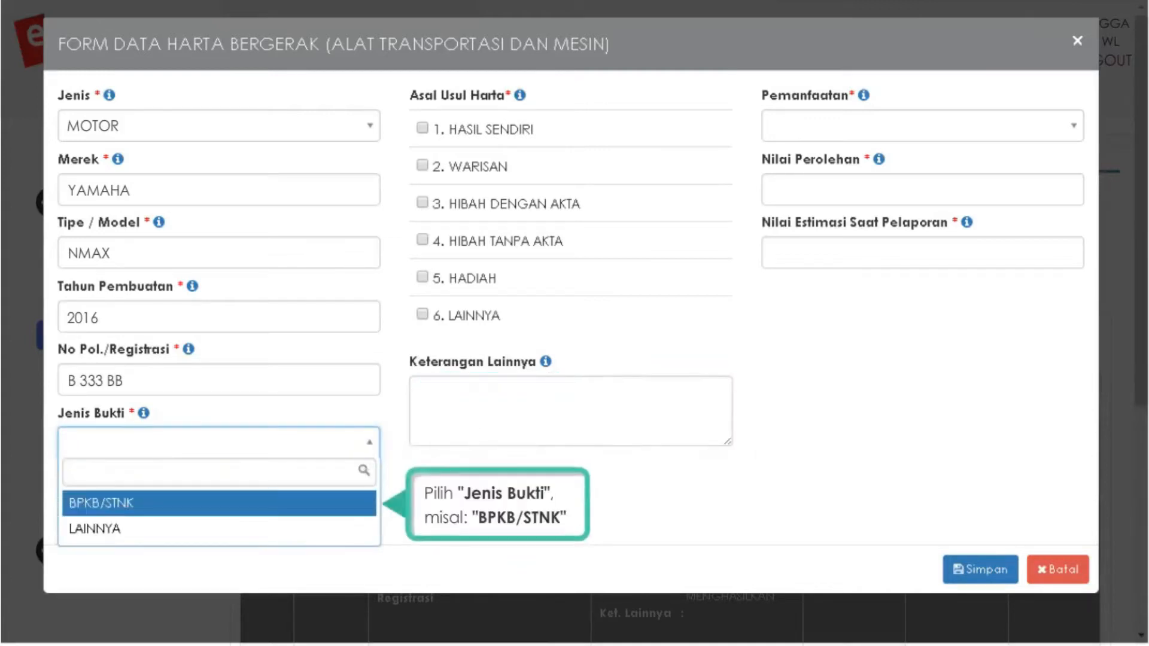
click(92, 504)
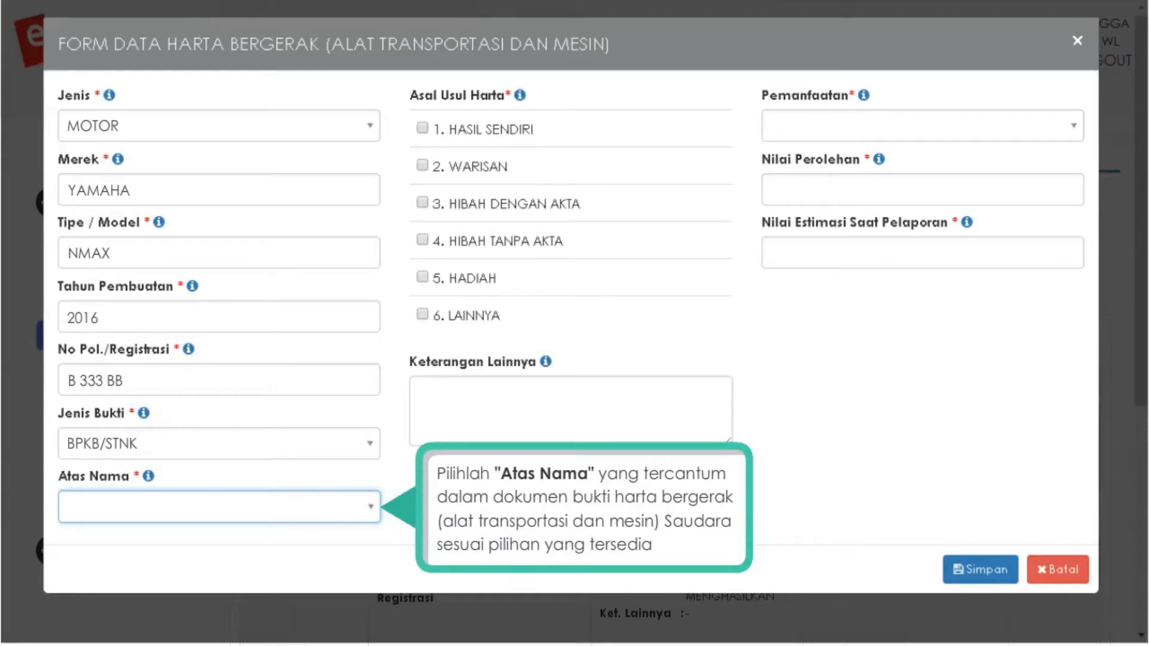
click(370, 511)
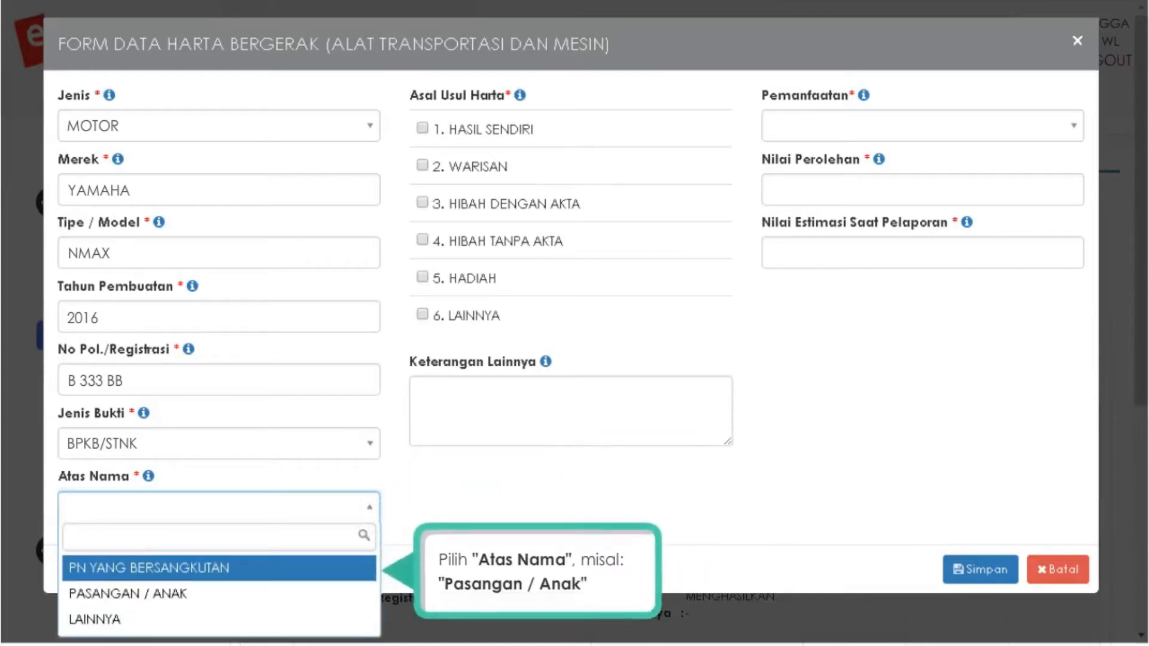
click(163, 594)
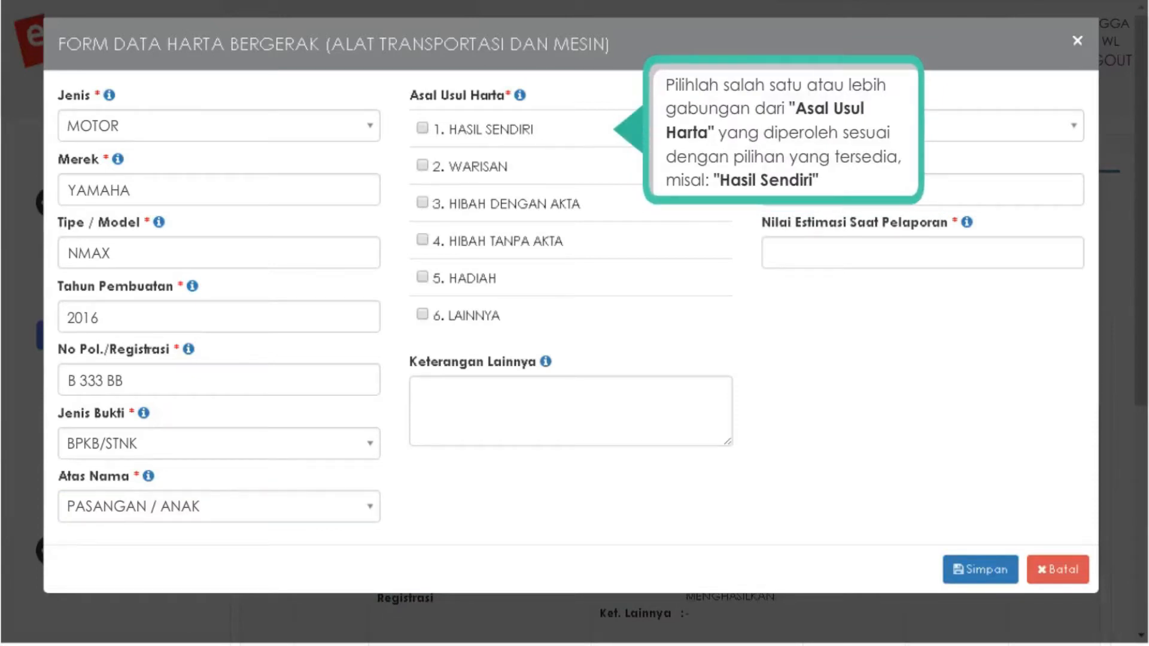
Mark the origin as HASIL SENDIRI, enter "-" as Keterangan Lainnya, and set Pemanfaatan to TIDAK DIGUNAKAN SENDIRI & MENGHASILKAN.
click(423, 128)
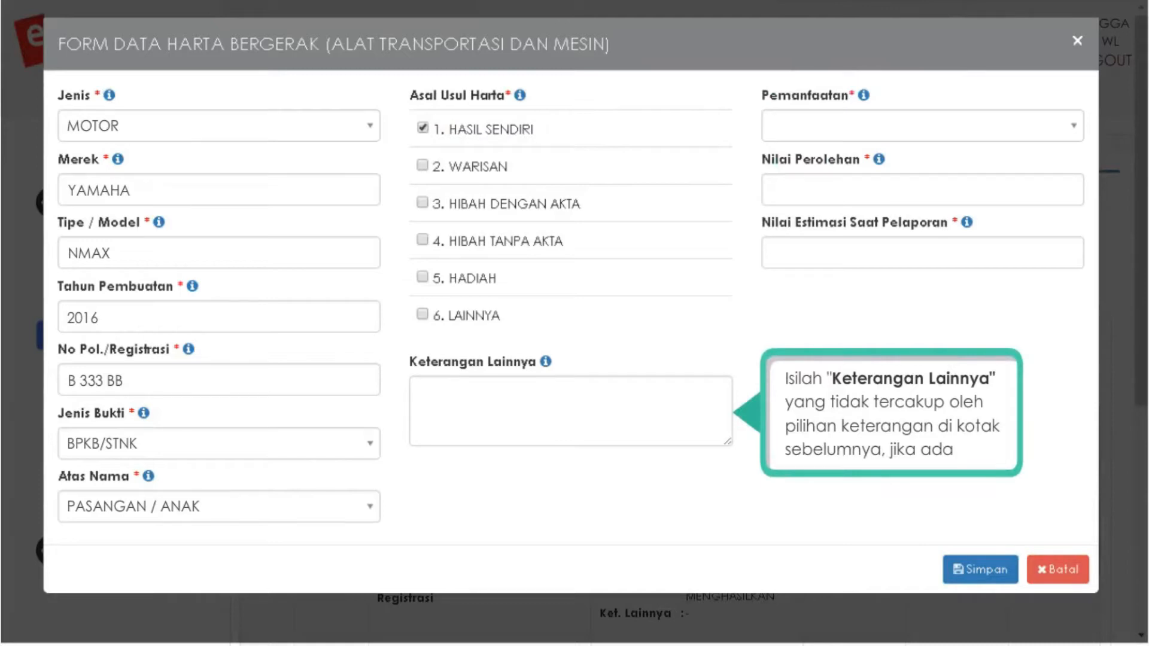
text(-)
key(Tab)
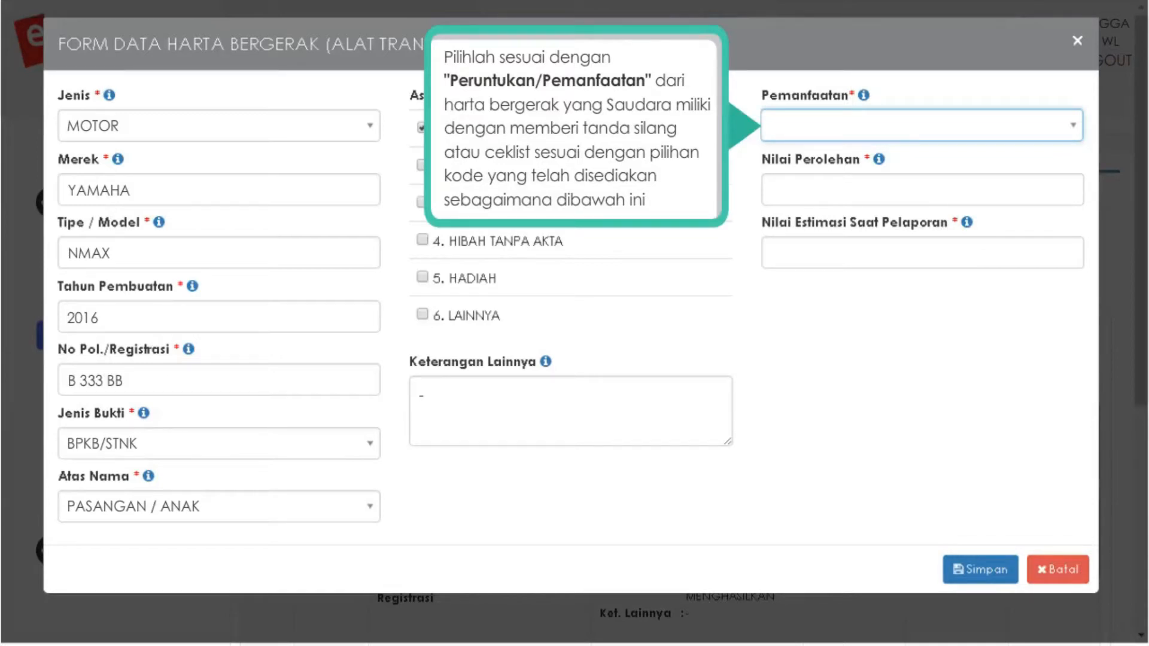
click(1073, 127)
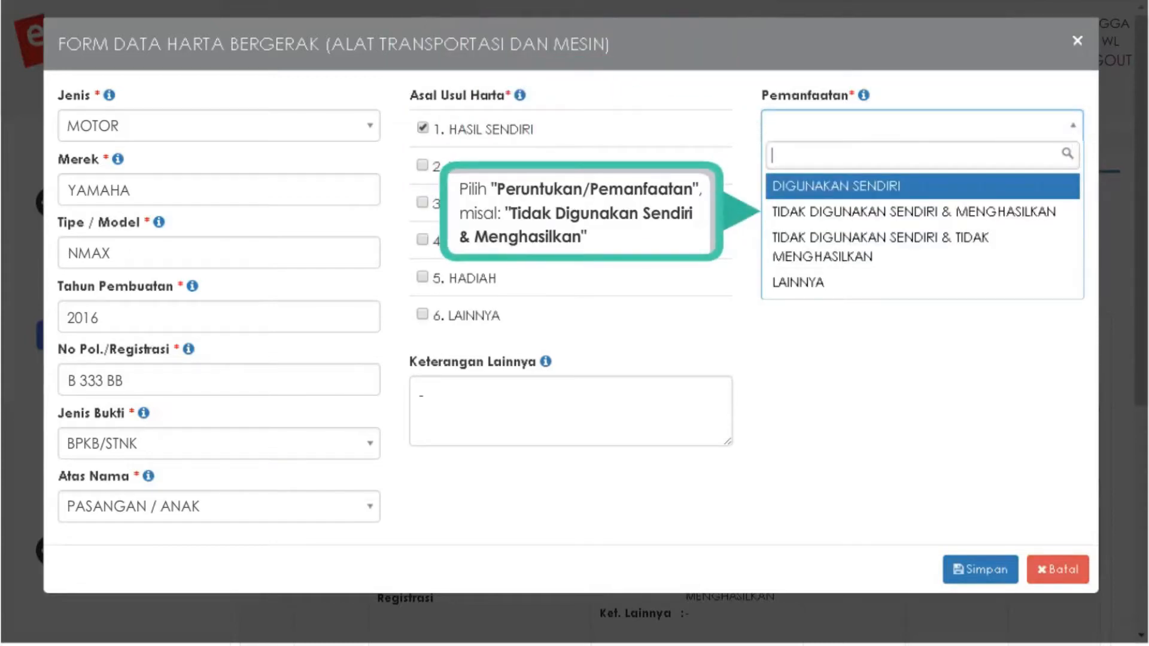
click(862, 216)
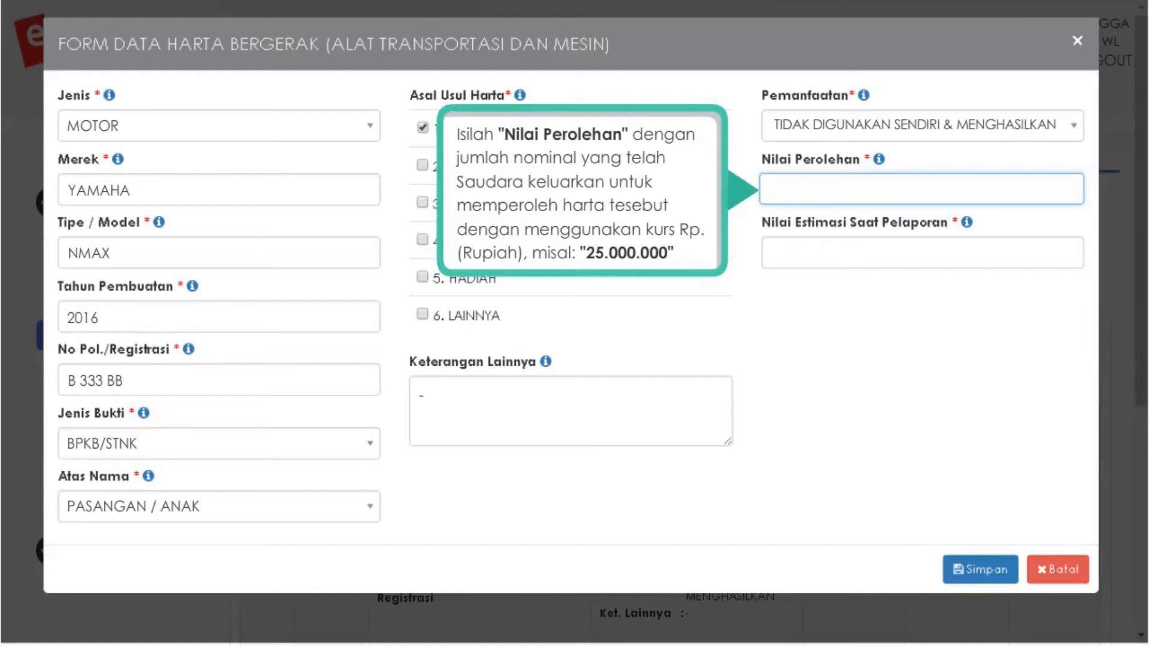
Set the motorcycle's Nilai Perolehan to 25.000.000 and Nilai Estimasi Saat Pelaporan to 24.000.000, and save the record.
text(25.000.000)
click(921, 252)
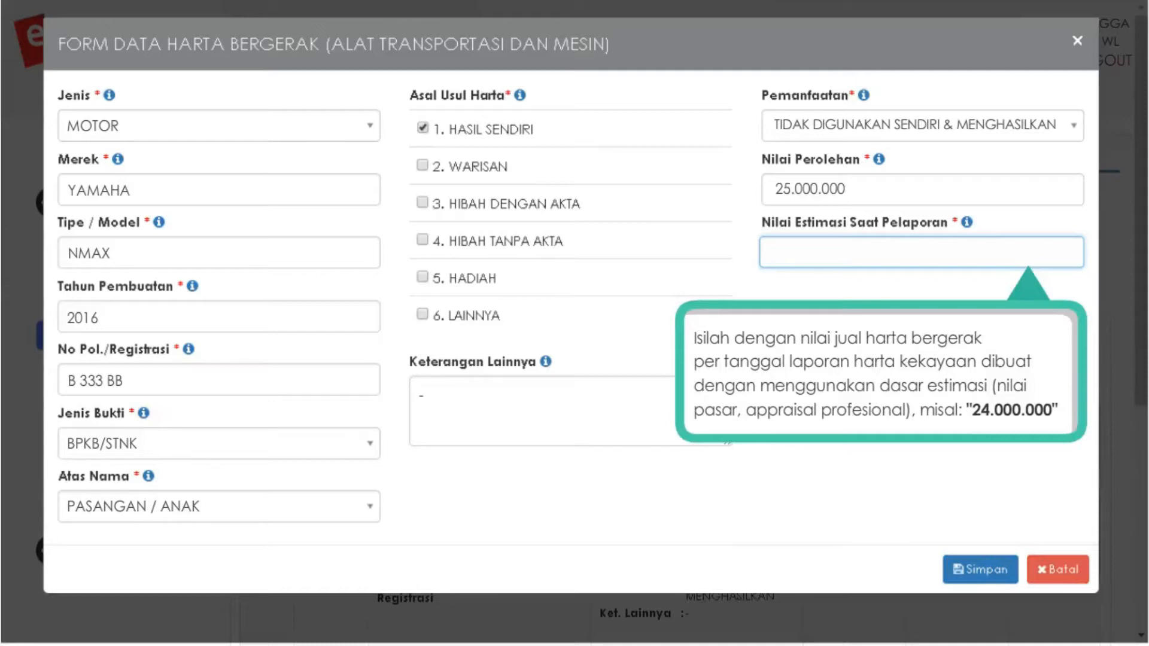
text(24.000.000)
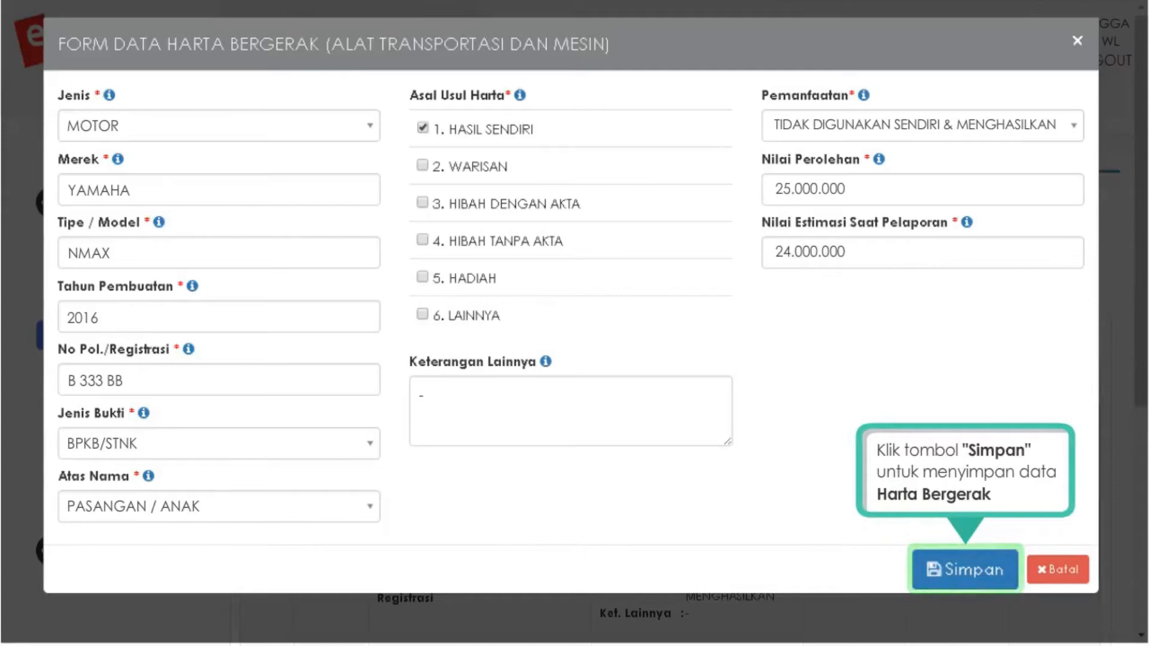
click(964, 572)
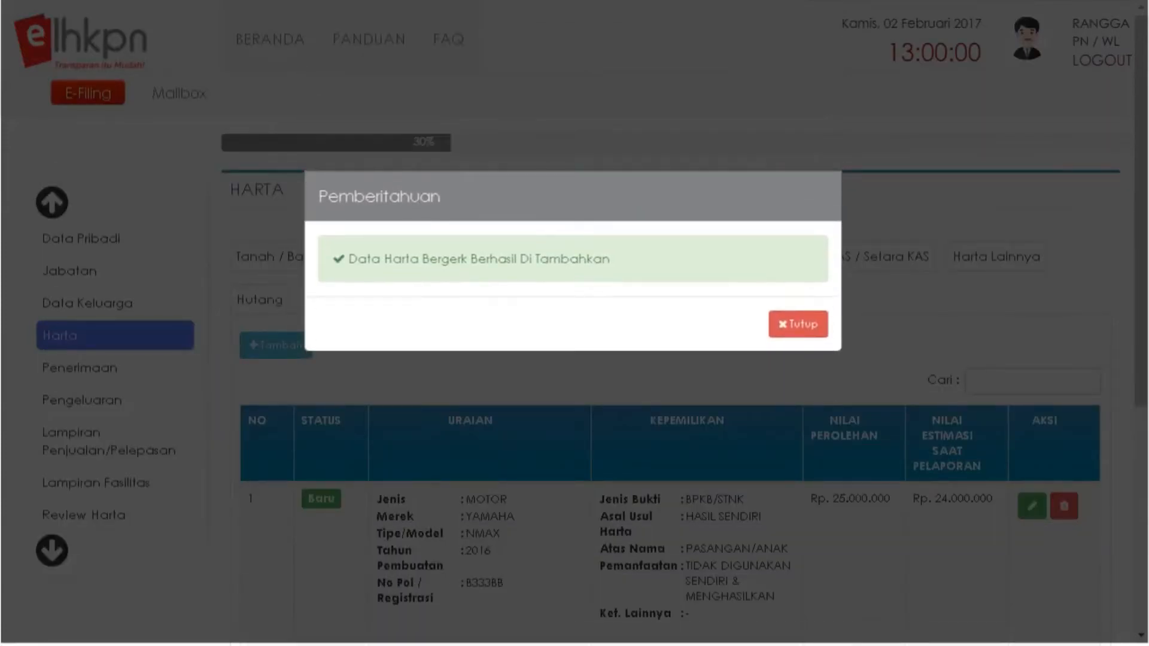
click(796, 326)
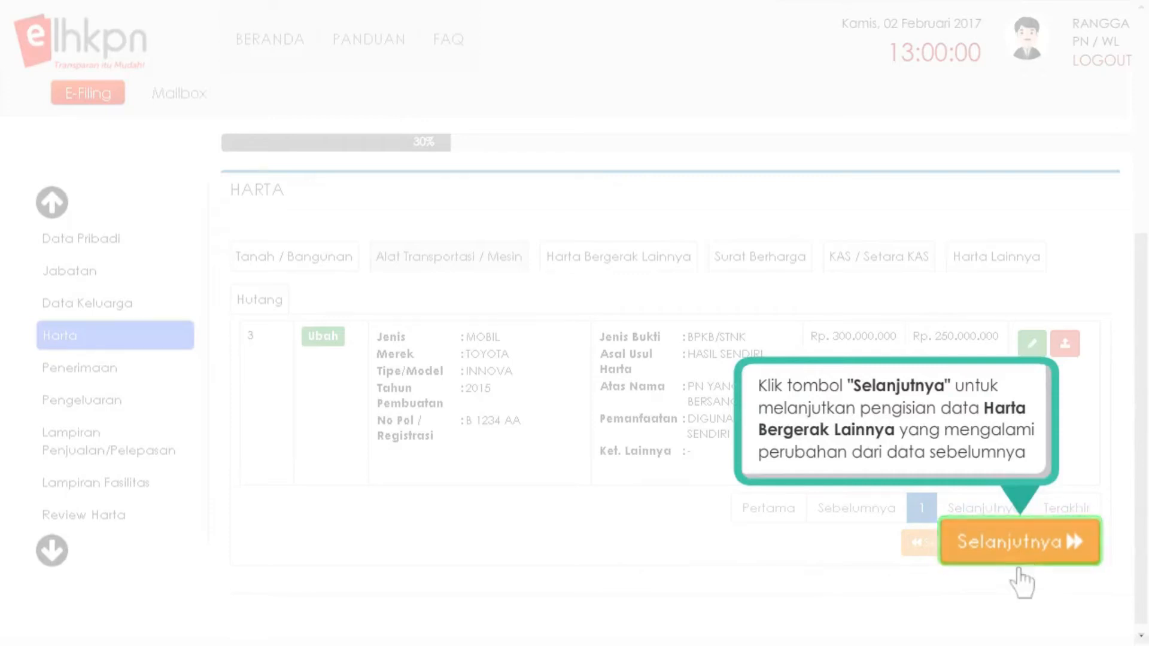
Proceed through Harta Bergerak Lainnya and Surat Berharga to the KAS / Setara KAS assets, leaving their entries as they are.
click(1019, 548)
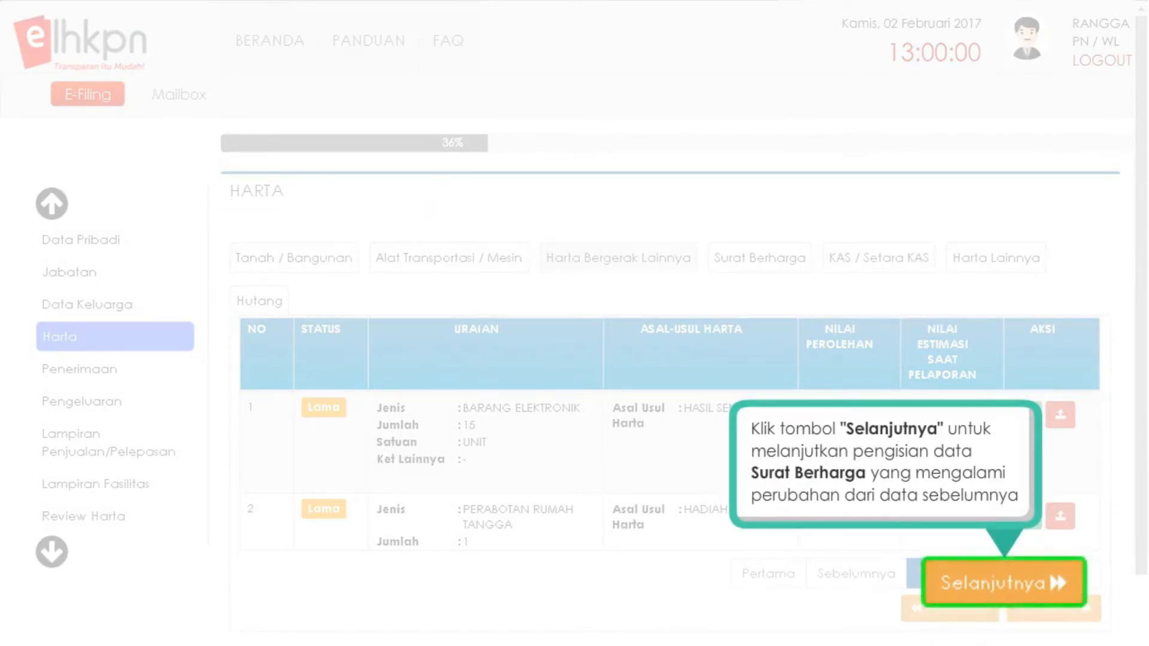
click(1007, 599)
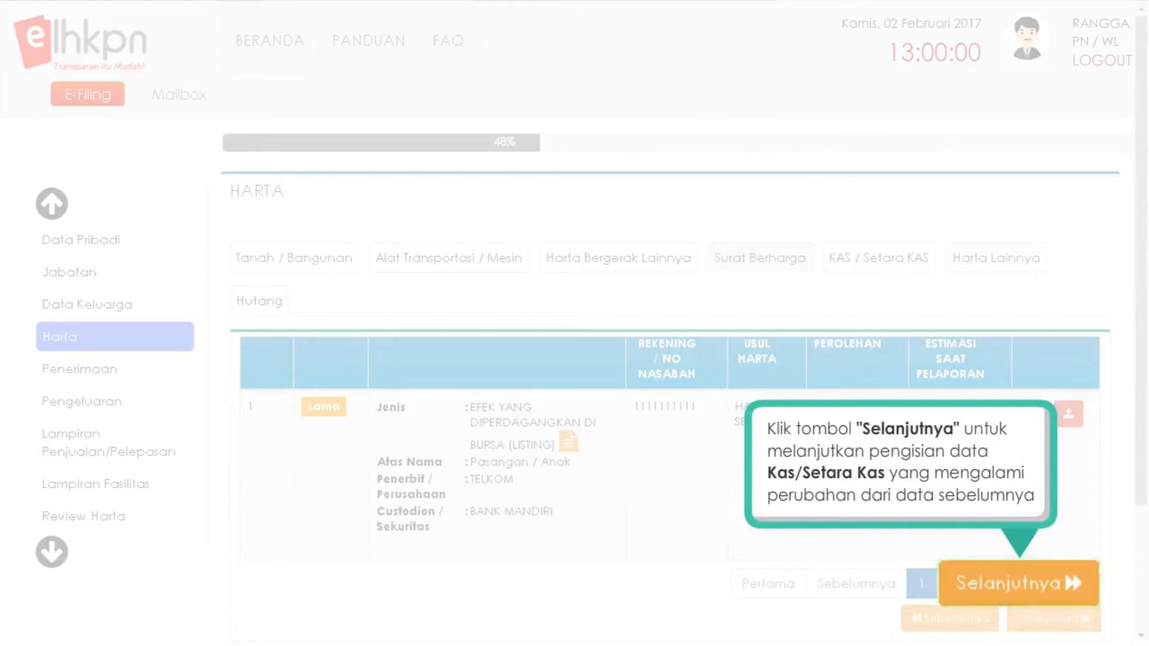
click(1020, 584)
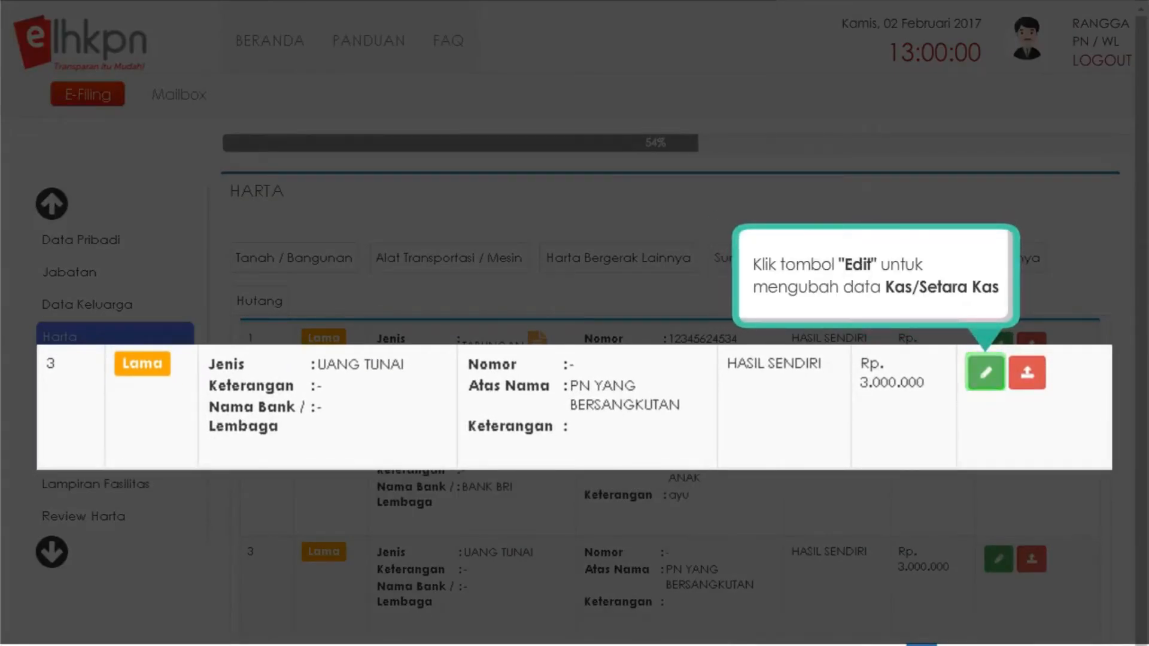
Set the UANG TUNAI entry's Nilai Saldo to 4.000.000 and save it.
click(981, 374)
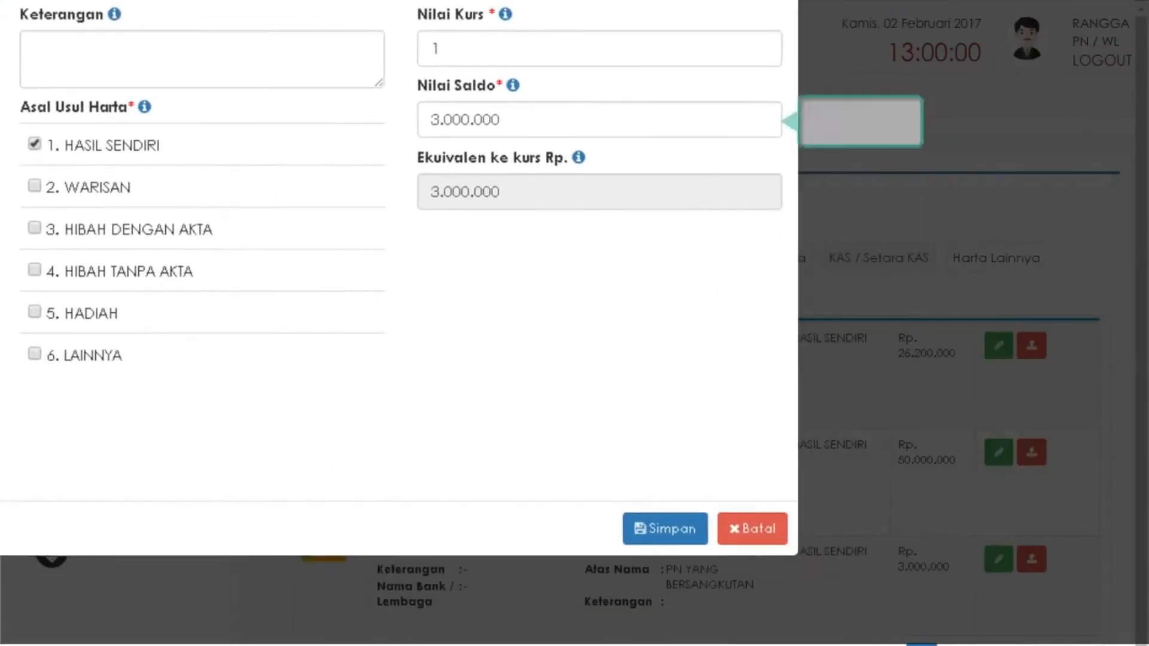
click(599, 120)
text(4.000.000)
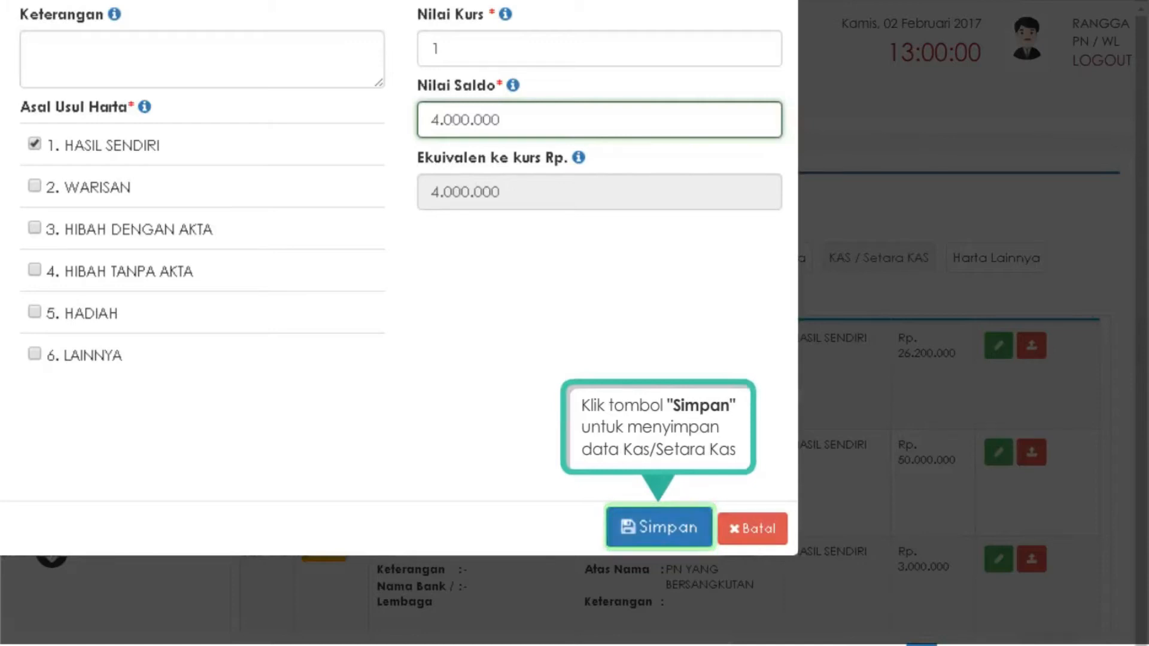
click(661, 535)
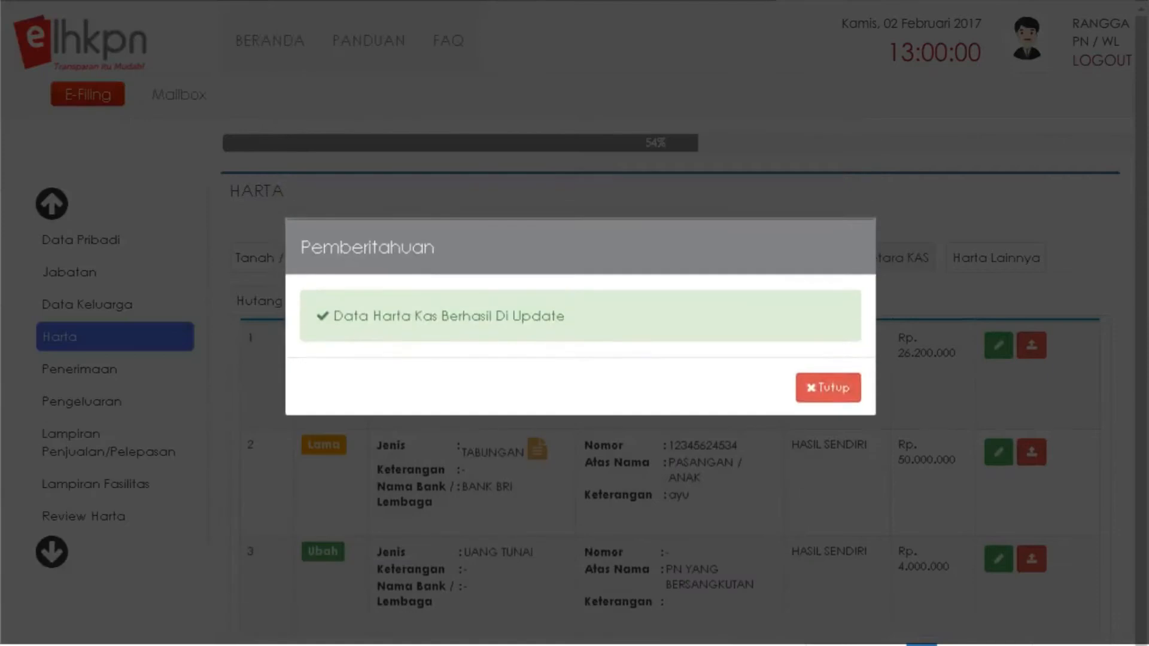
click(829, 389)
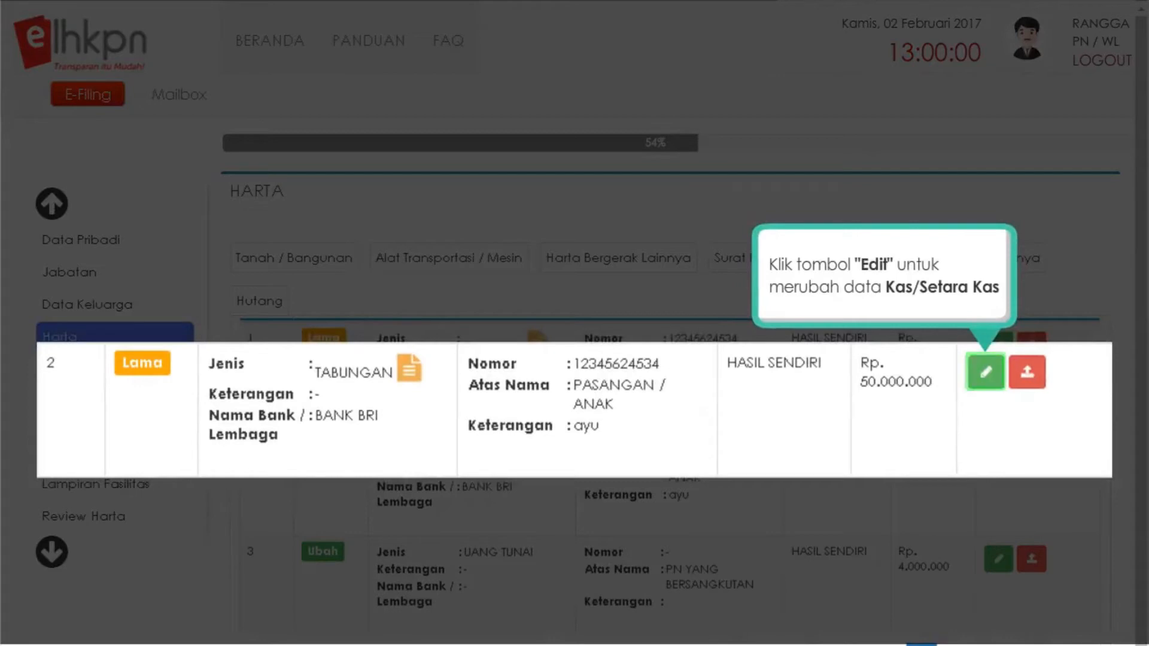
Set the Nilai Saldo of the BANK BRI savings entry to 48.000.000 and save it.
click(983, 372)
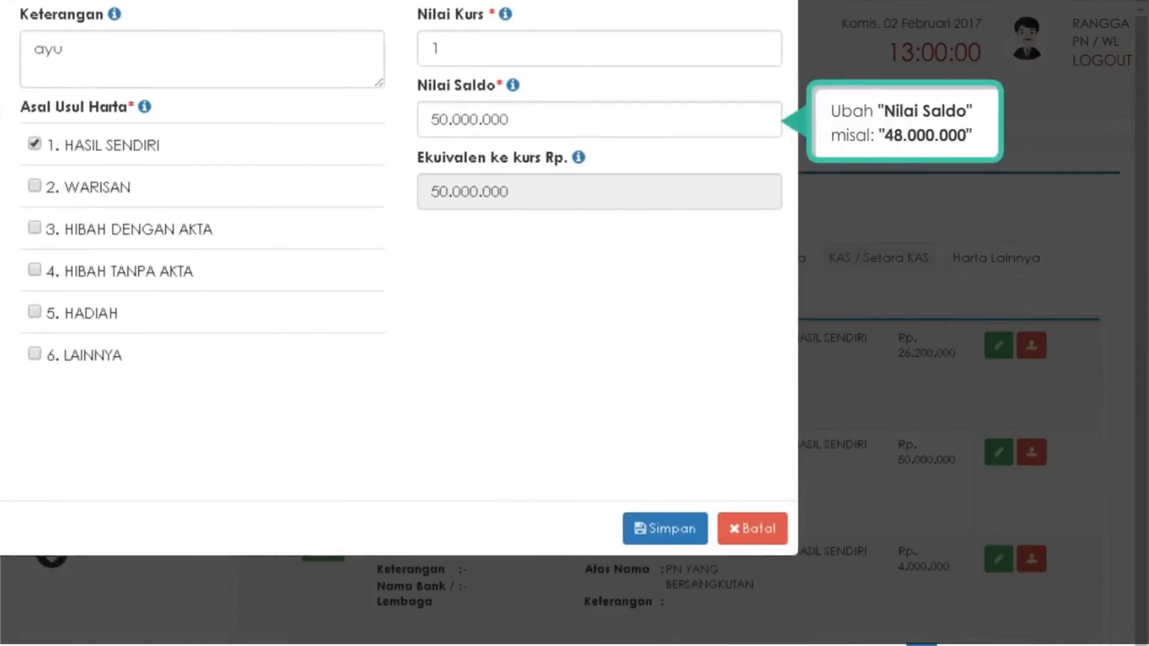
triple_click(470, 120)
text(48)
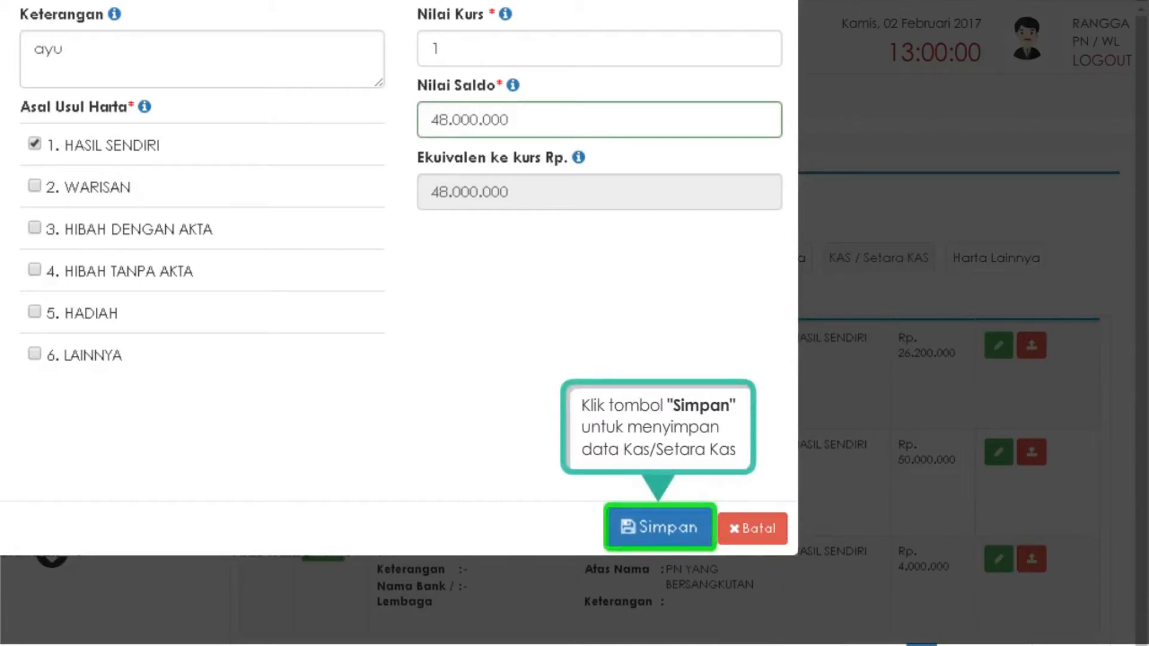
click(658, 530)
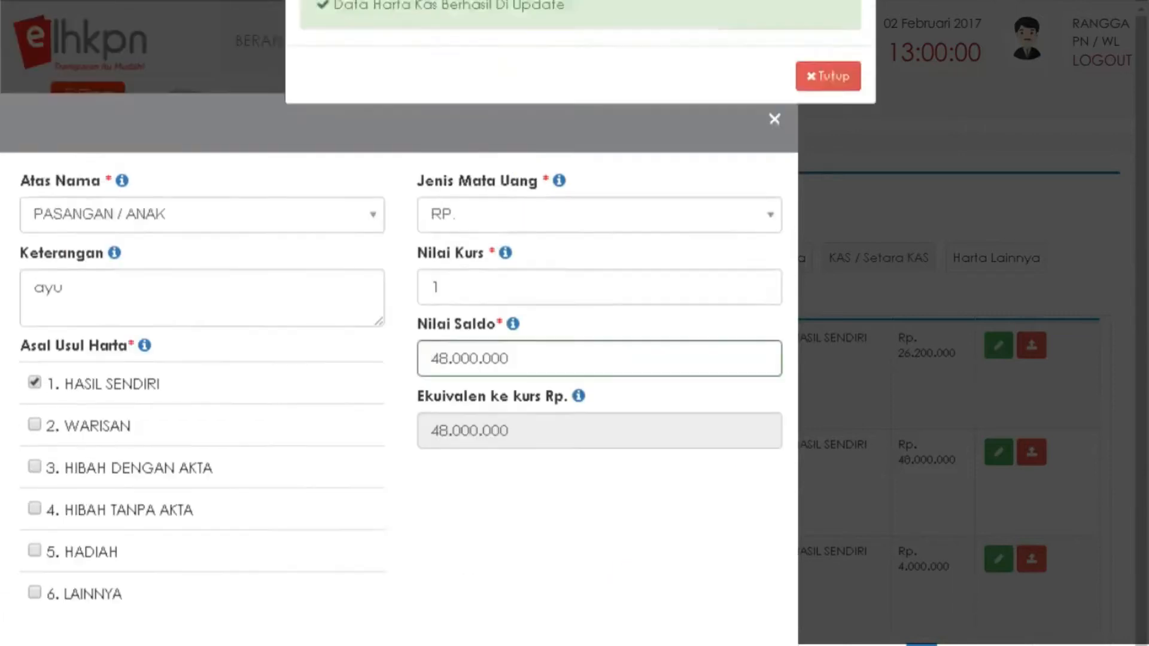
Release the 26.200.000 BANK BRI savings as PELEPASAN HARTA dated 24/10/2016 at 26.200.000, described PELEPASAN HARTA, with the second party's name and address, and save.
click(829, 389)
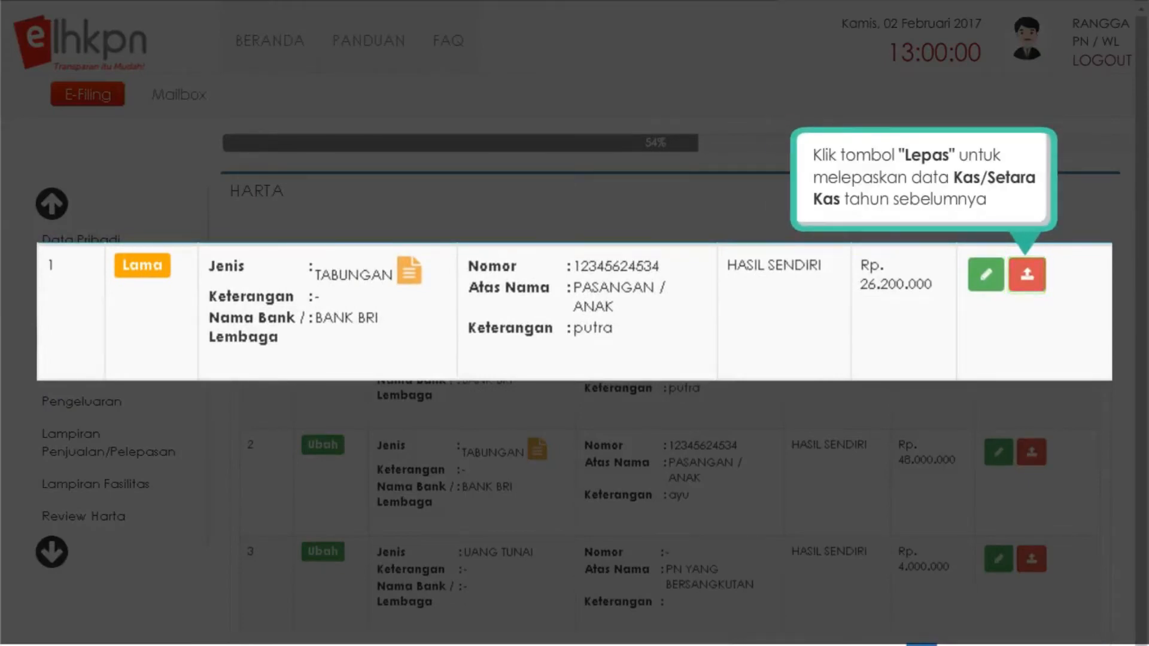
click(1027, 277)
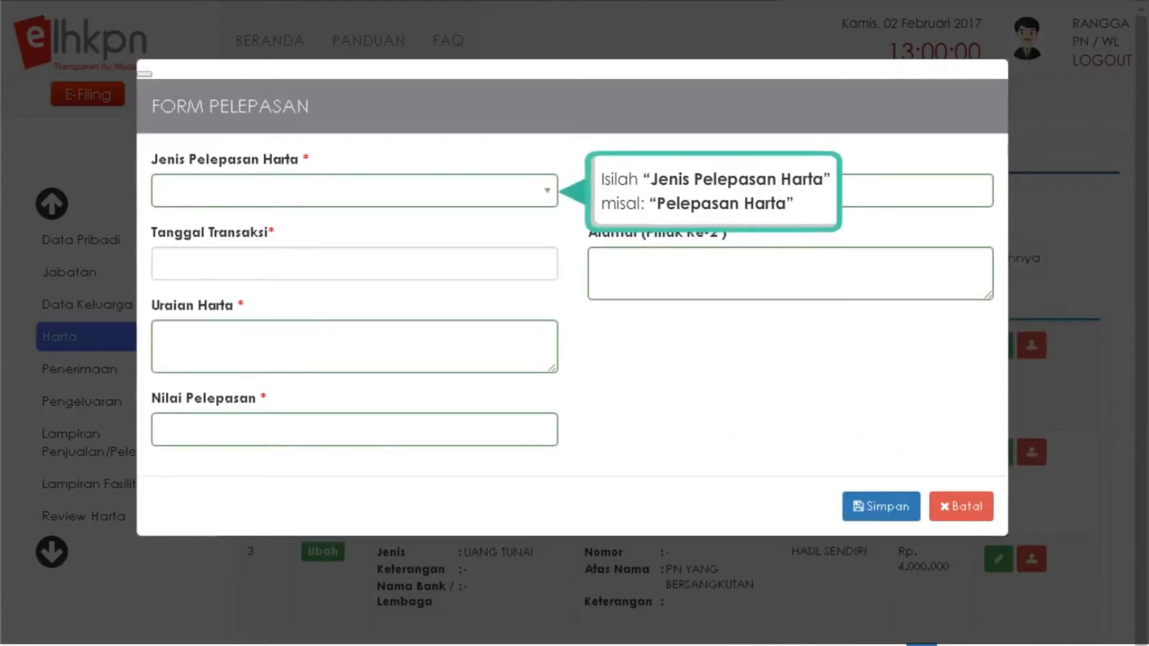
click(547, 193)
click(238, 286)
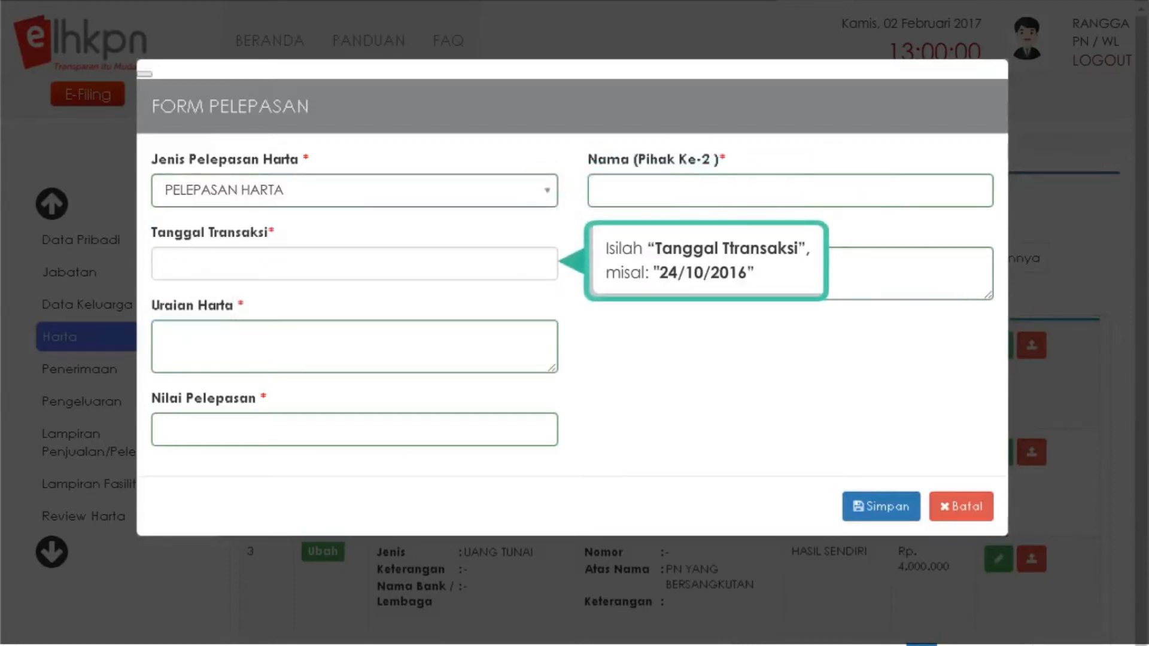
click(220, 276)
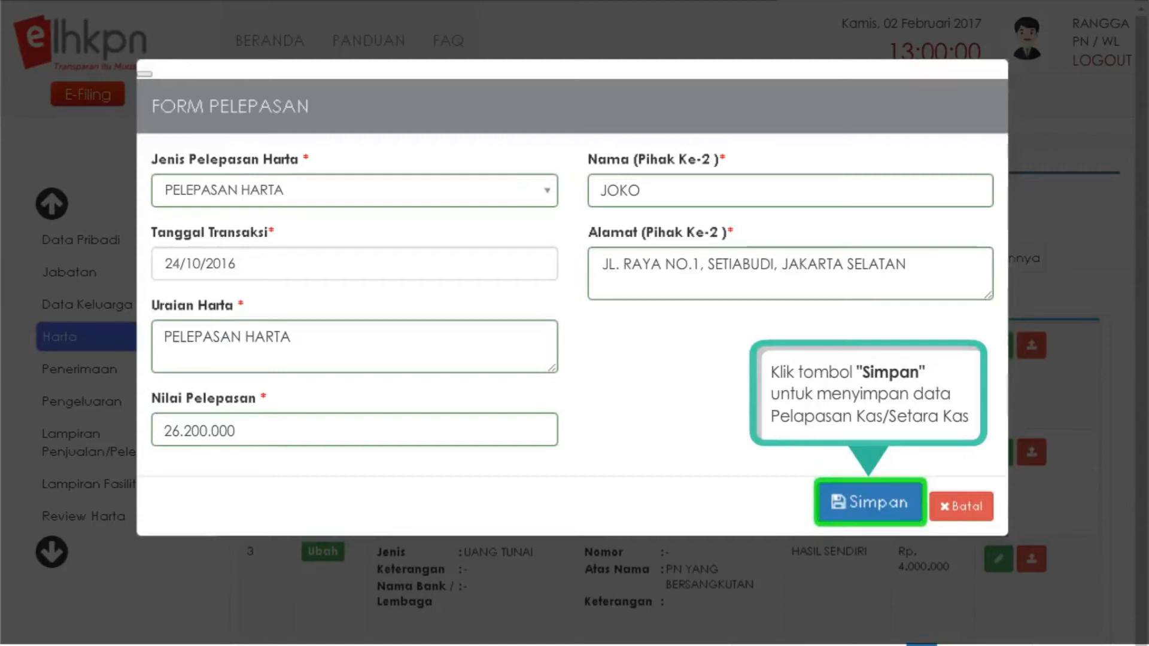
click(872, 509)
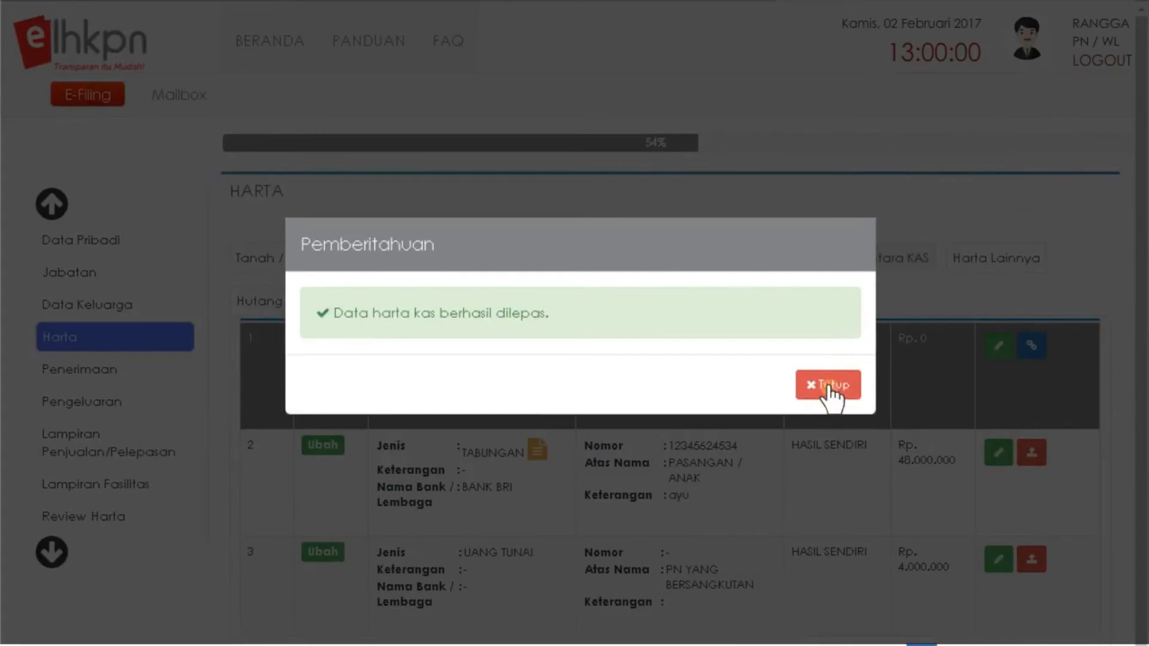
click(829, 386)
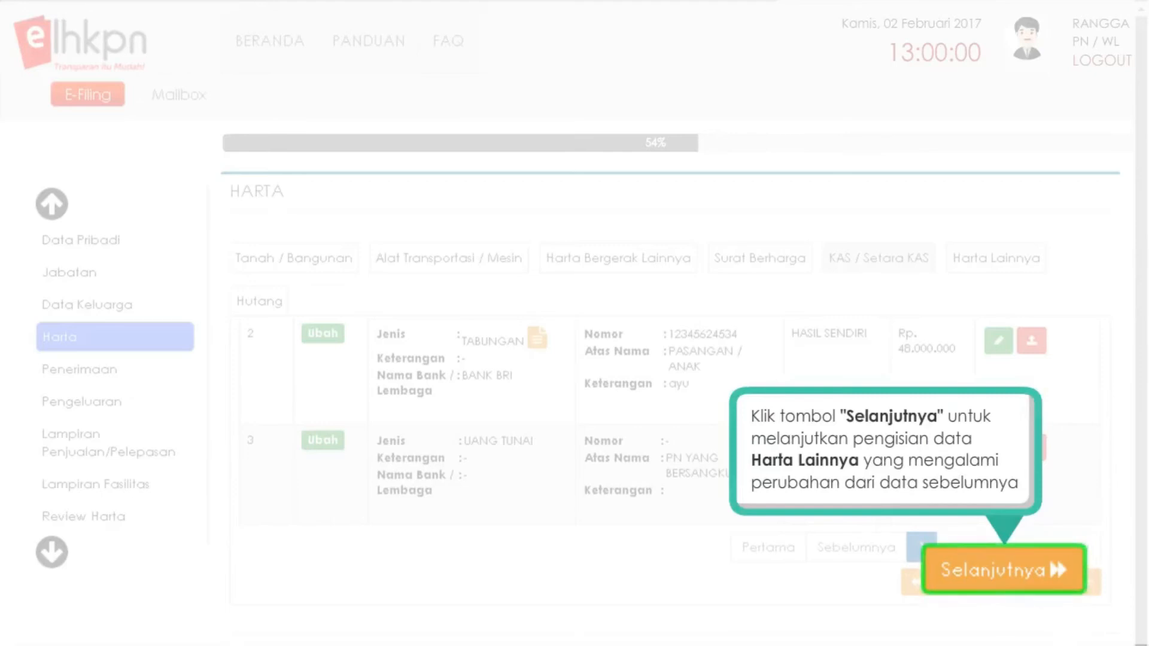
Proceed to Harta Lainnya, set the UNITLINK entry's Nilai Estimasi Saat Pelaporan to 25.000.000, and save it.
click(1003, 587)
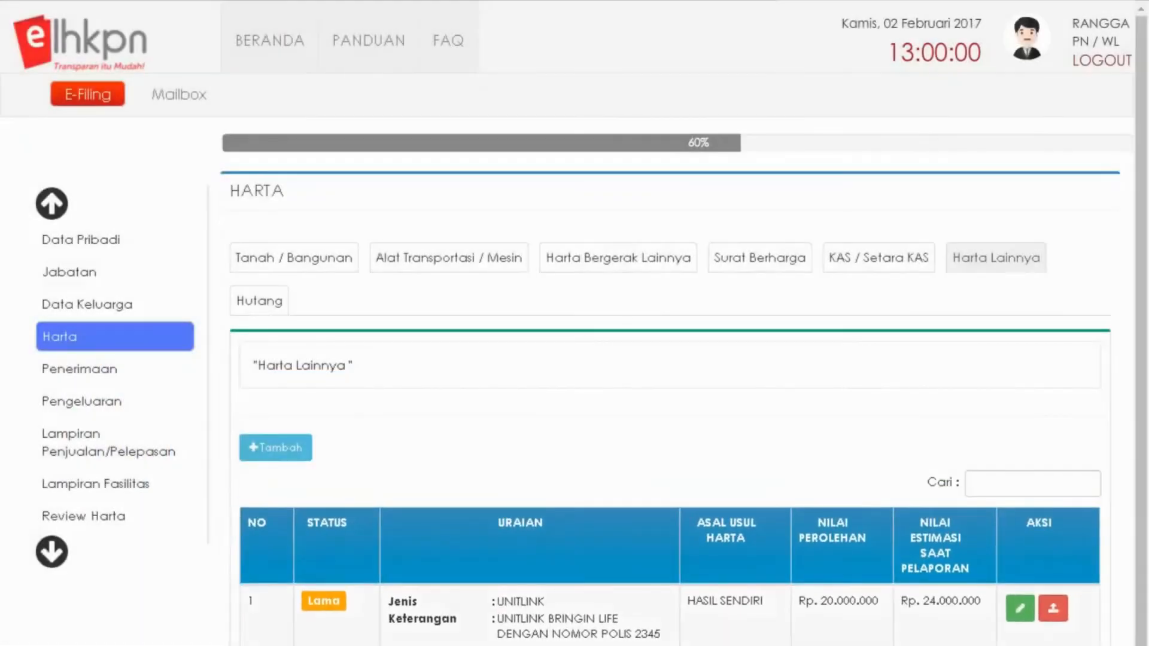
click(1013, 440)
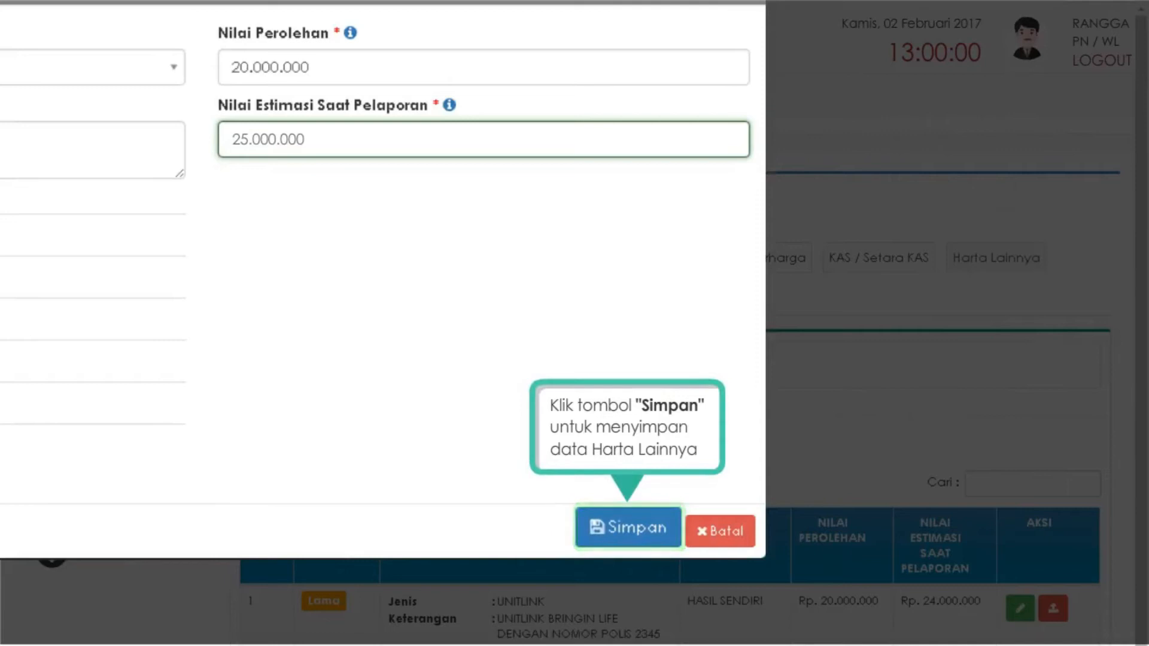
click(626, 530)
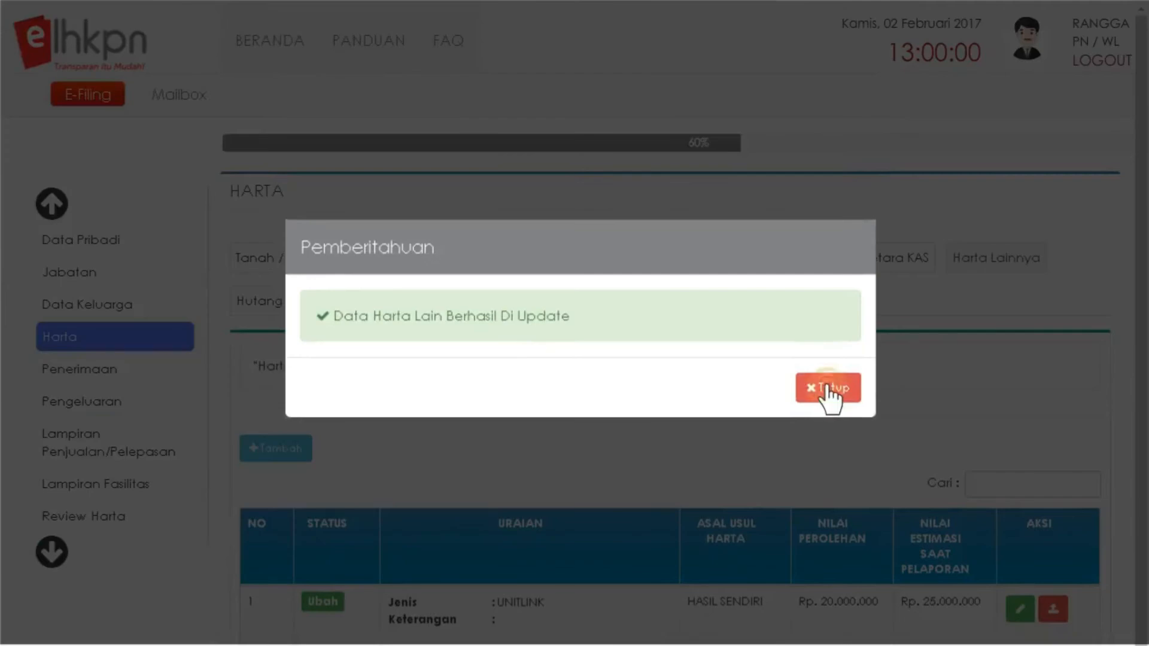
click(827, 388)
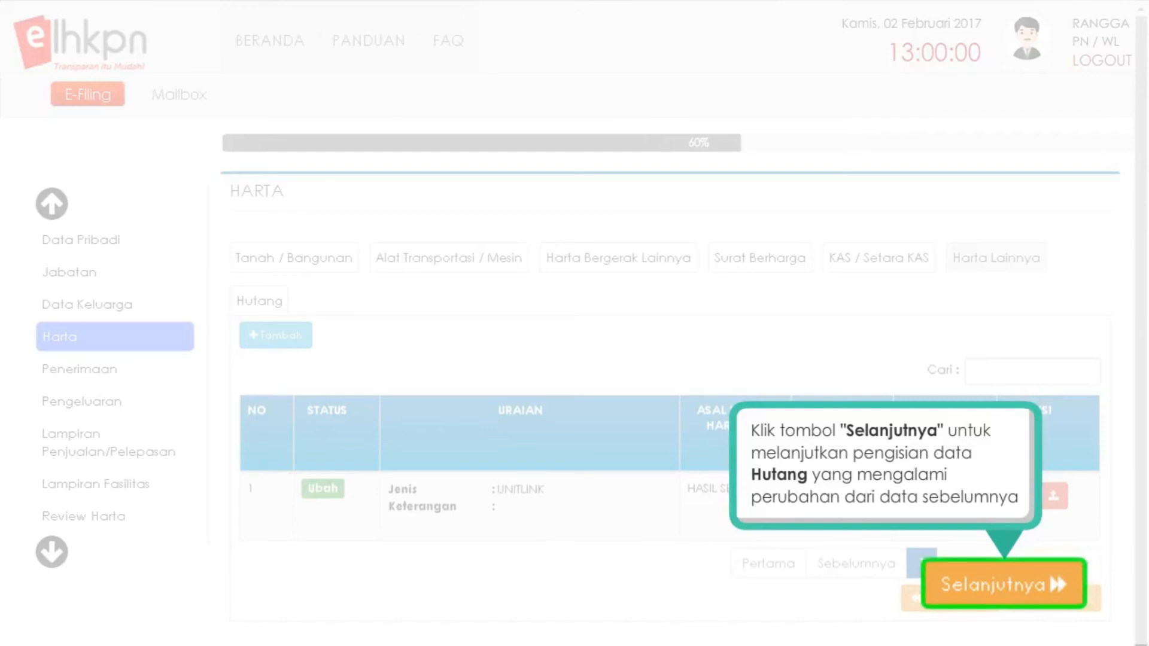
Proceed to Hutang and delete the MANDIRI FINANCE consumer debt record.
click(1004, 596)
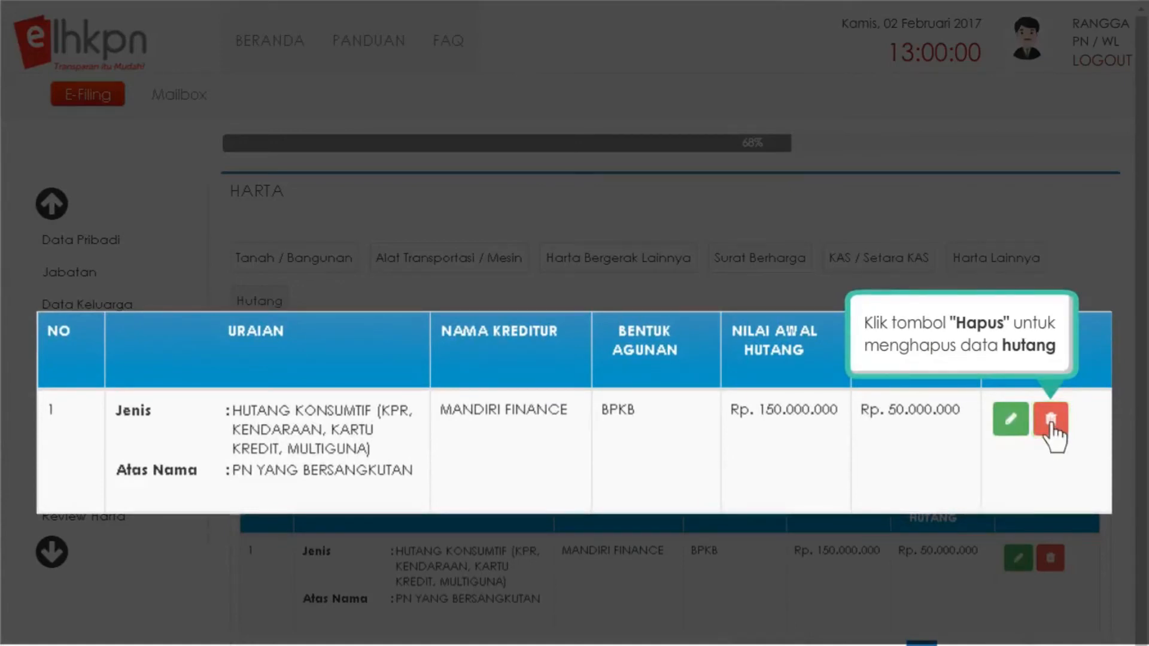
click(1052, 420)
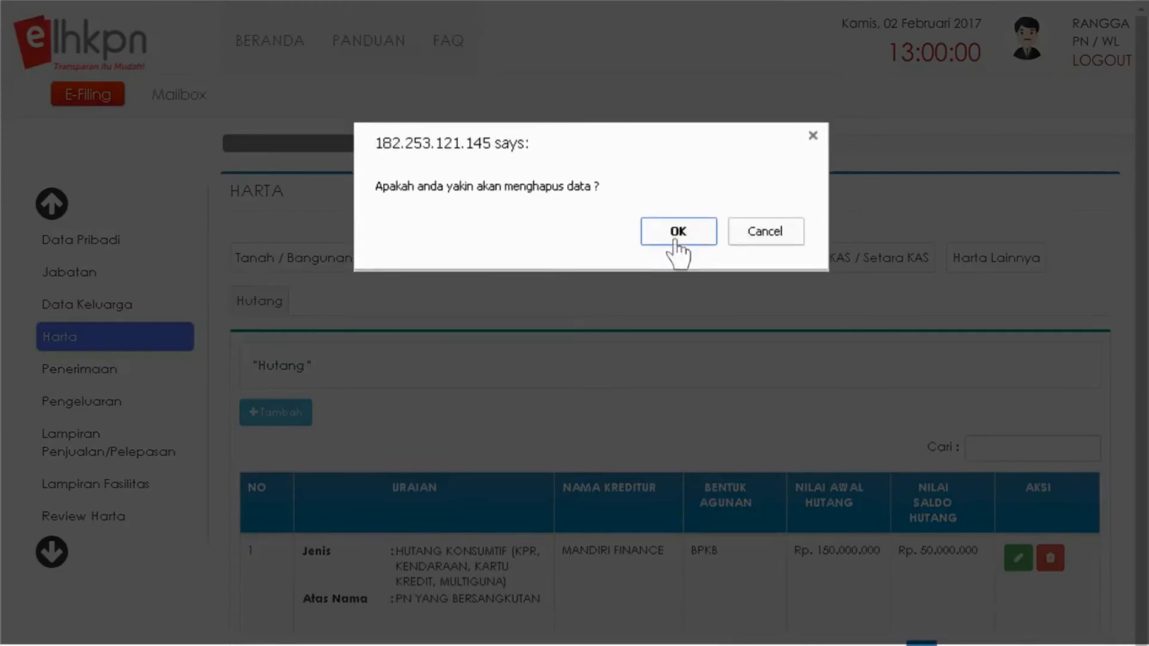
click(676, 240)
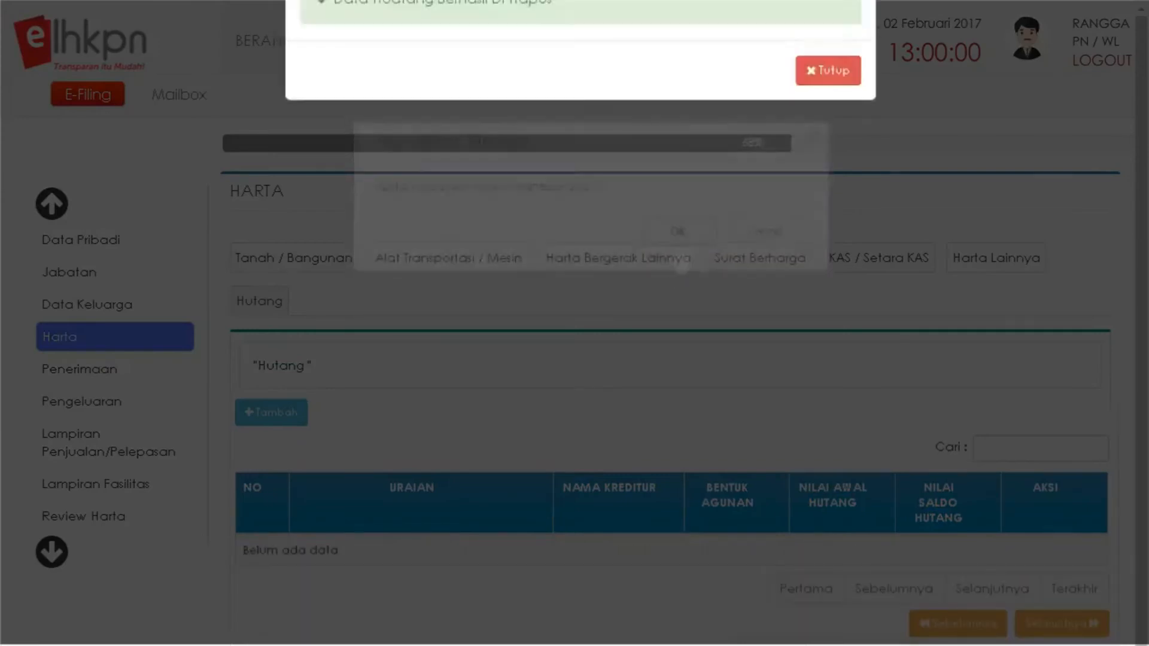
click(828, 389)
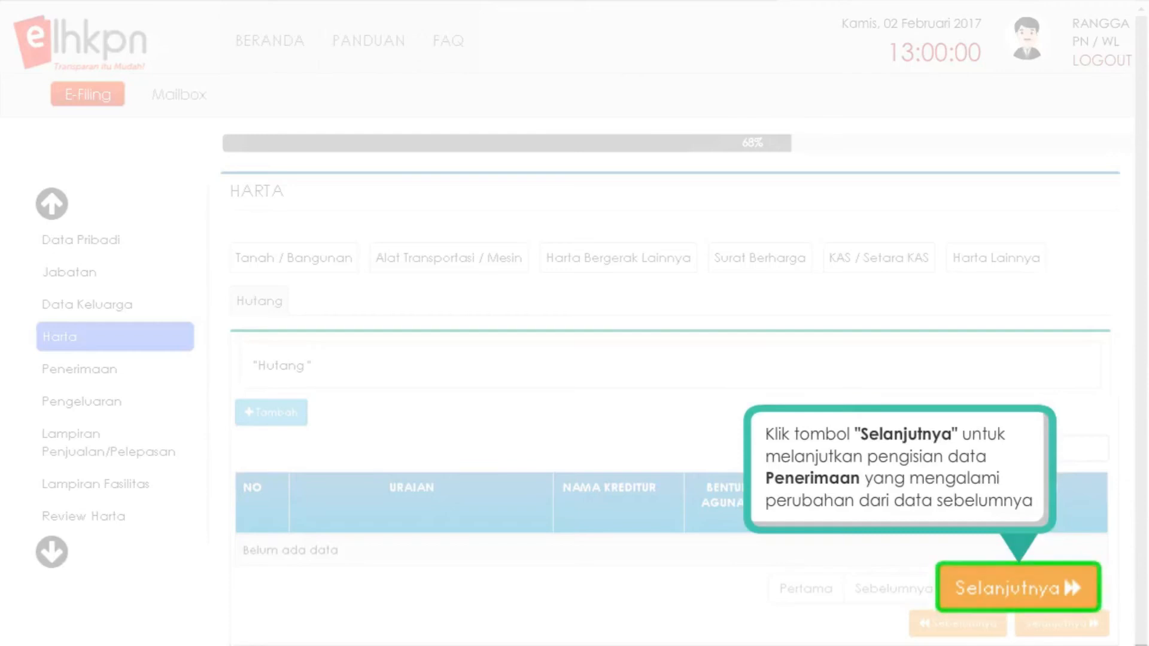
Proceed to Penerimaan, set the Penyelenggara Negara's Gaji dan Tunjangan to 170.000.000, update the Honorarium, and save the employment income.
click(1020, 590)
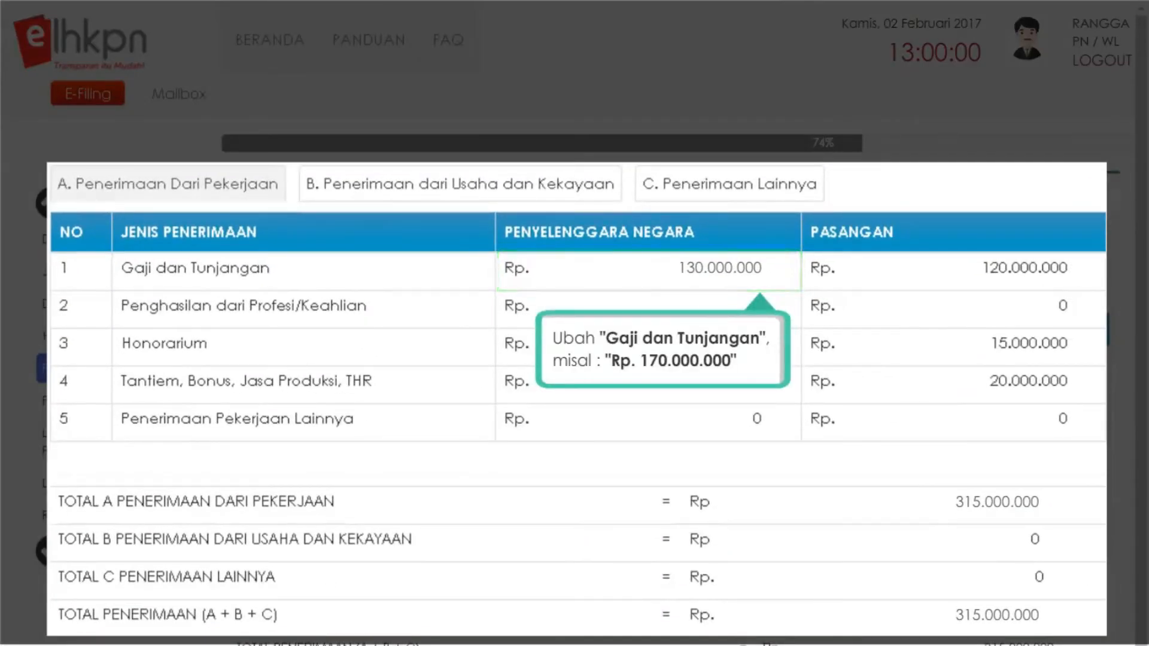
text(170.000.000)
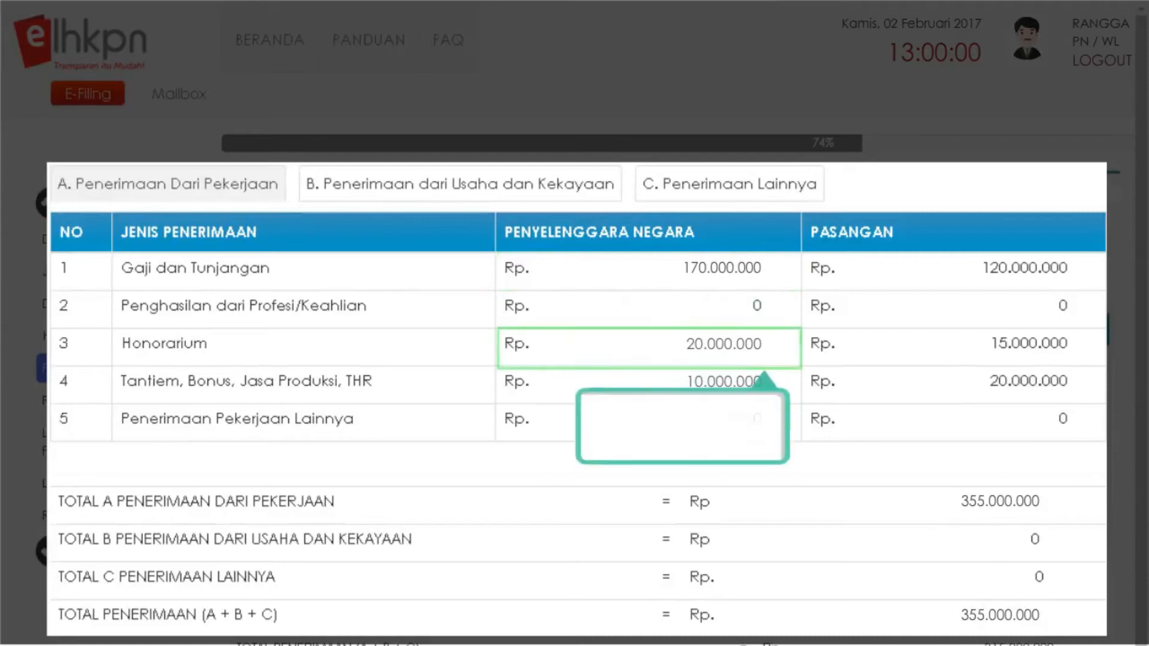
text(30.000)
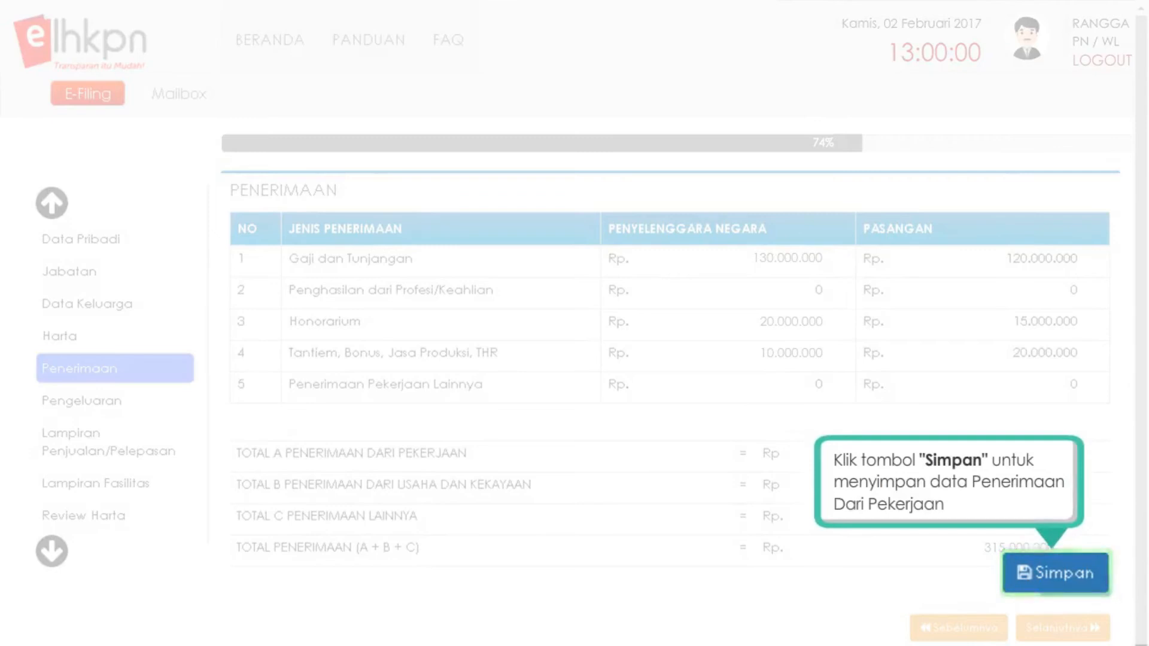
click(1057, 574)
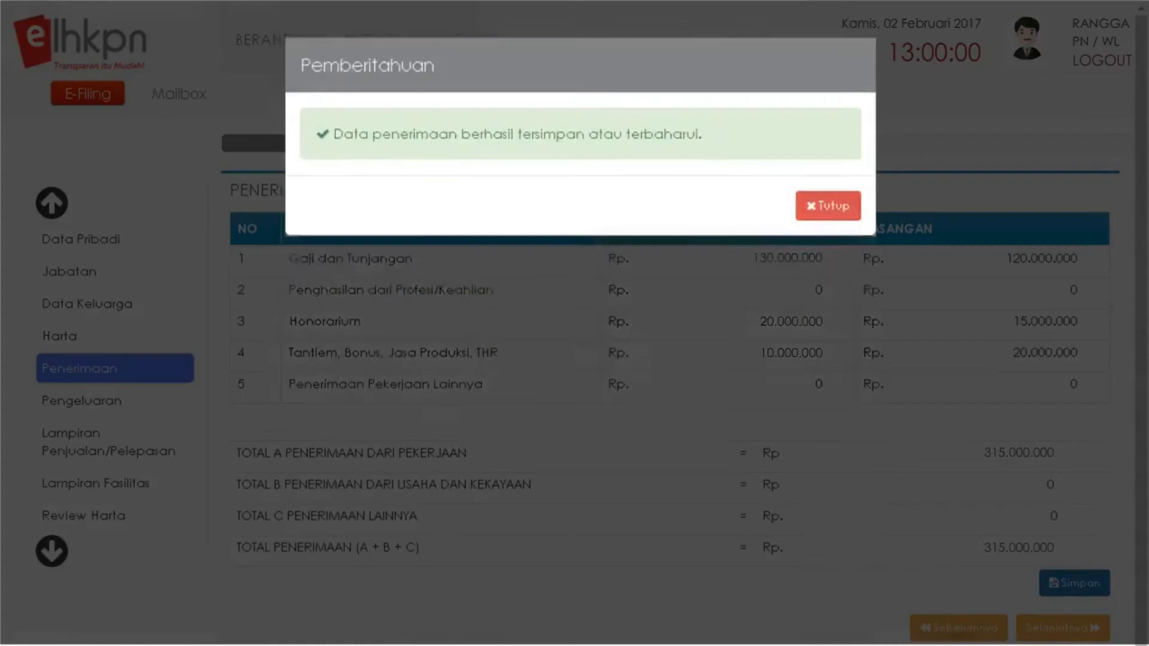
click(828, 389)
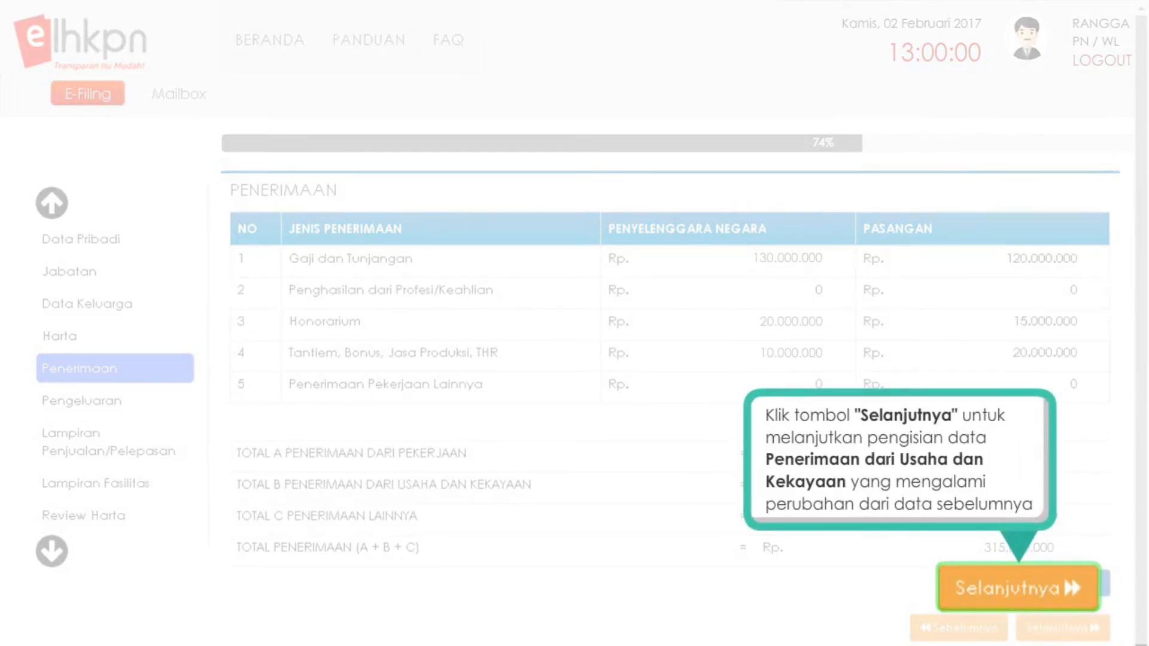
Proceed through Penerimaan dari Usaha dan Kekayaan and Penerimaan Lainnya to the Pengeluaran section.
click(1017, 592)
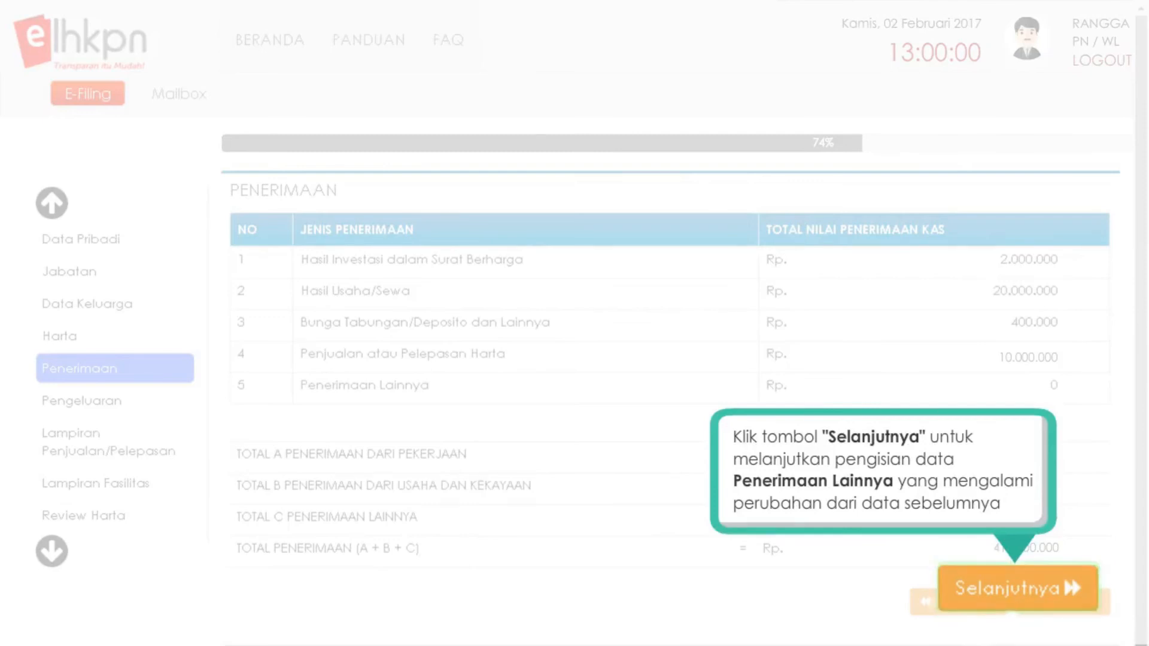
click(1018, 590)
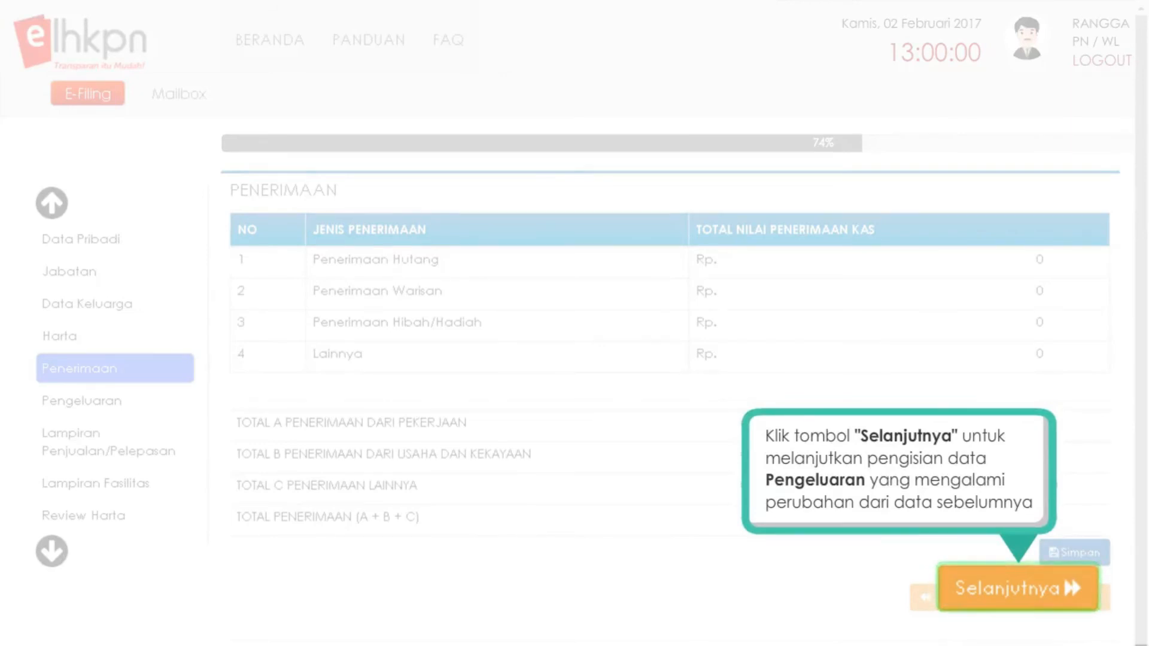
click(1021, 601)
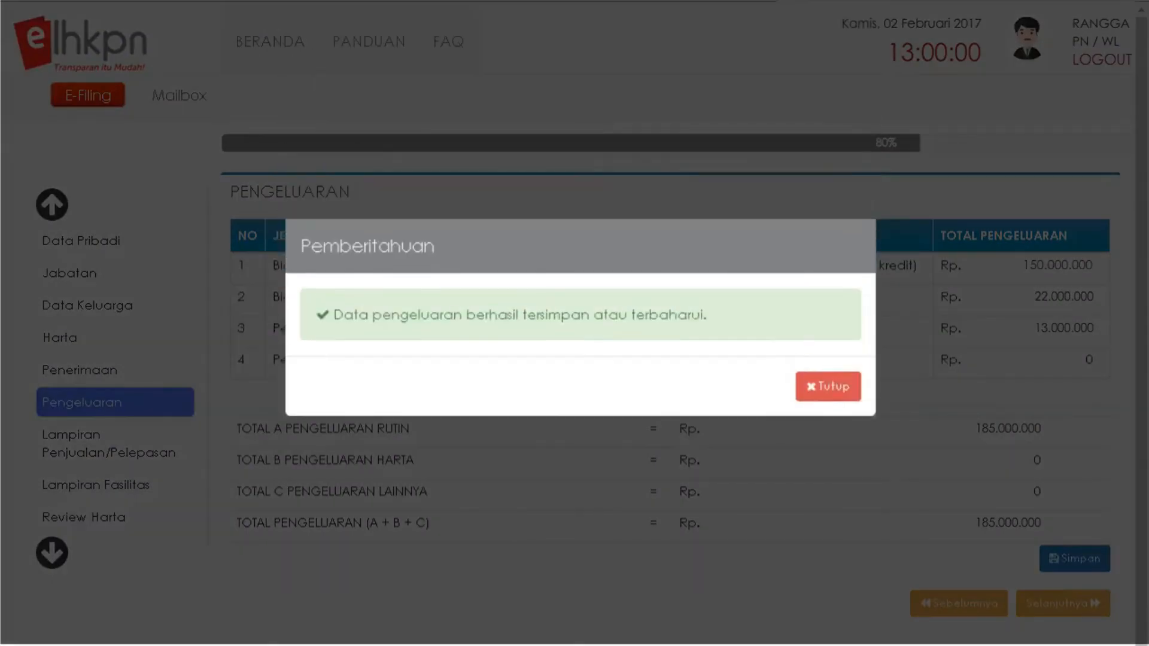
Complete the routine, asset and other expenses, with Pelunasan/Angsuran Hutang at 50.000.000, and continue to Lampiran Penjualan/Pelepasan.
click(829, 389)
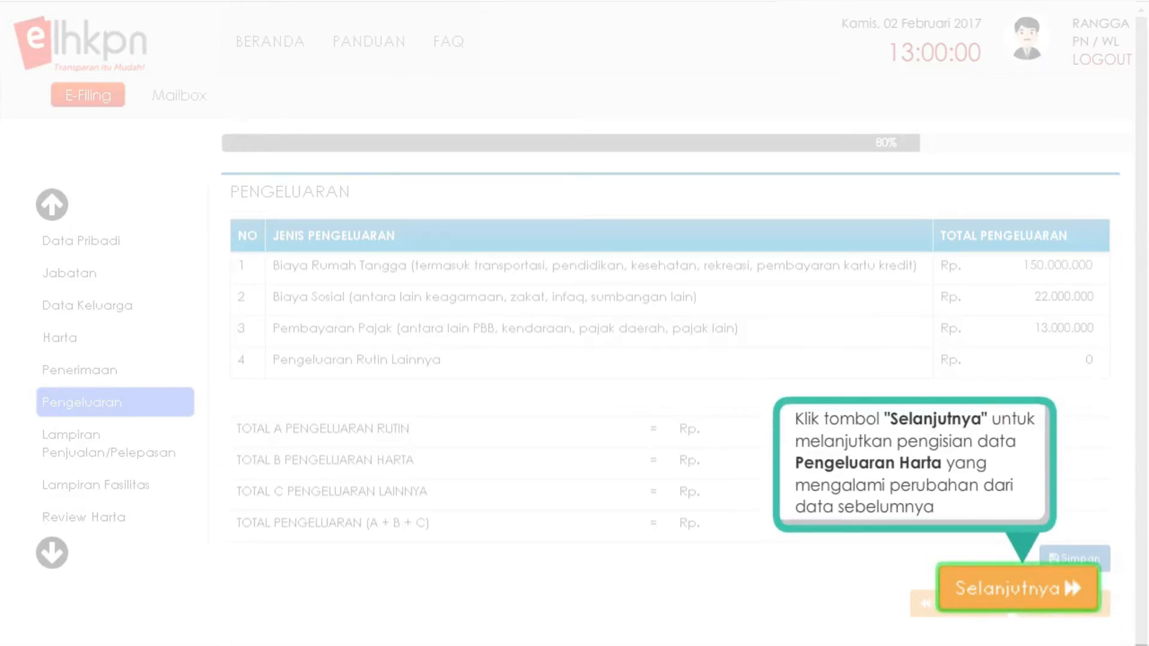
click(1021, 593)
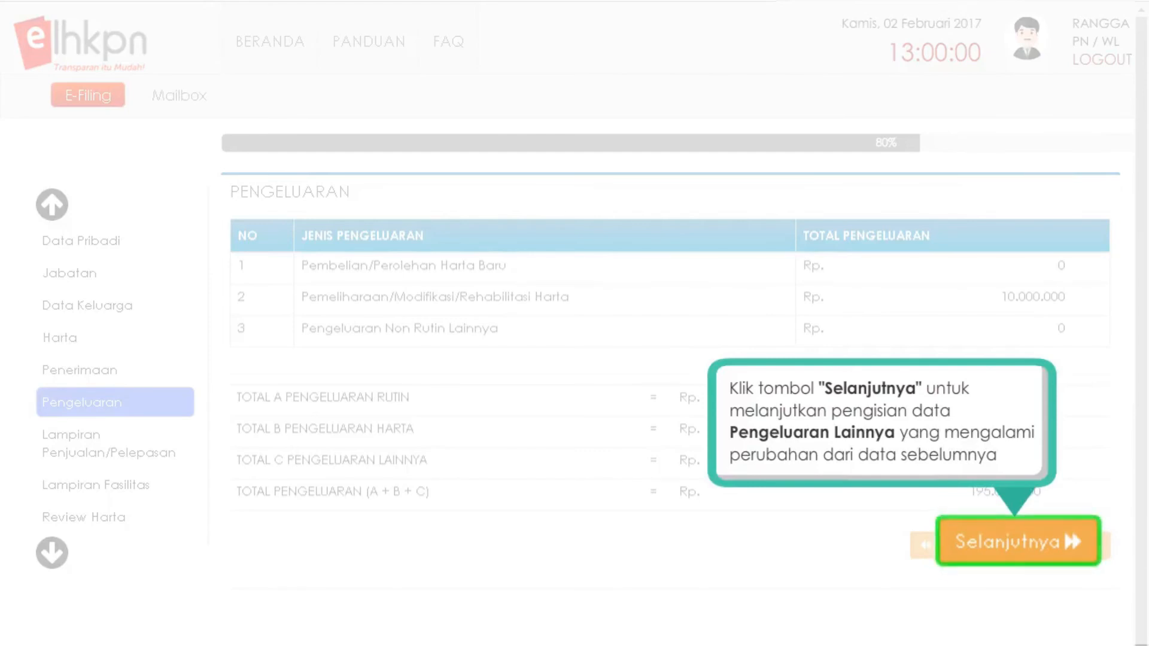
click(1021, 547)
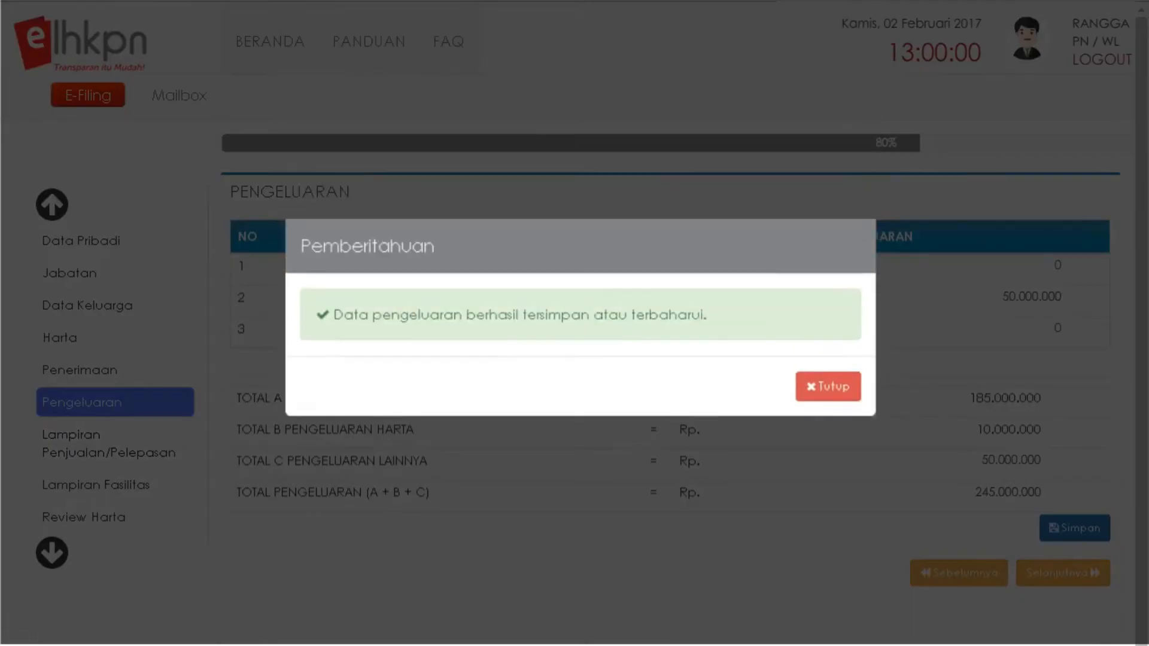
click(829, 388)
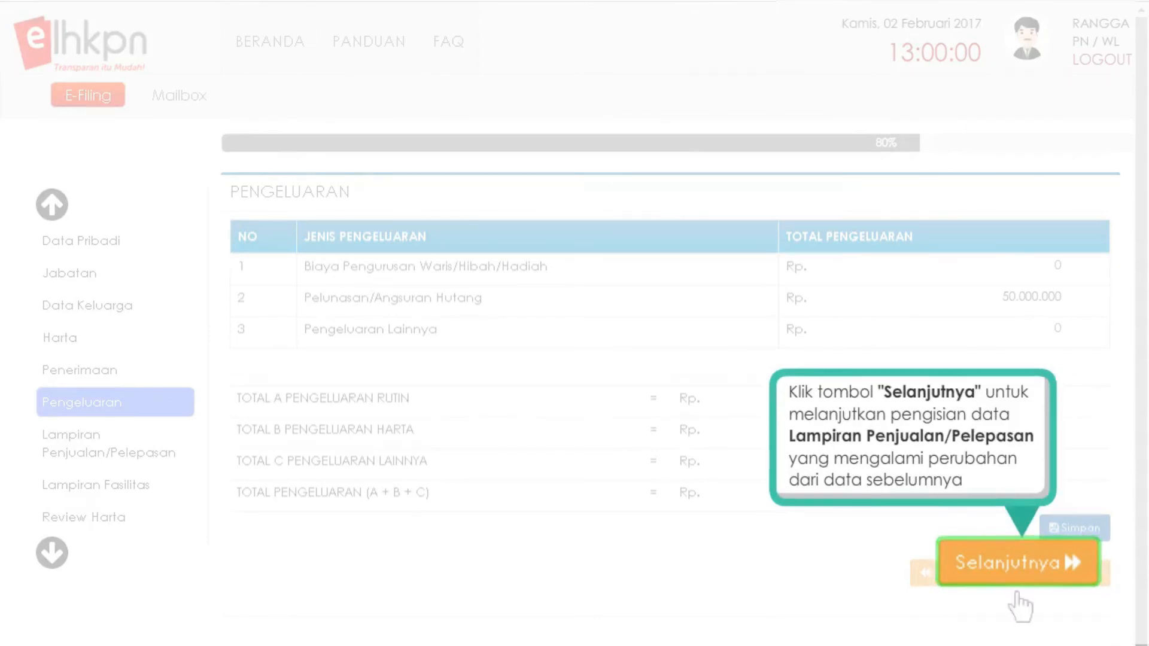
click(1016, 568)
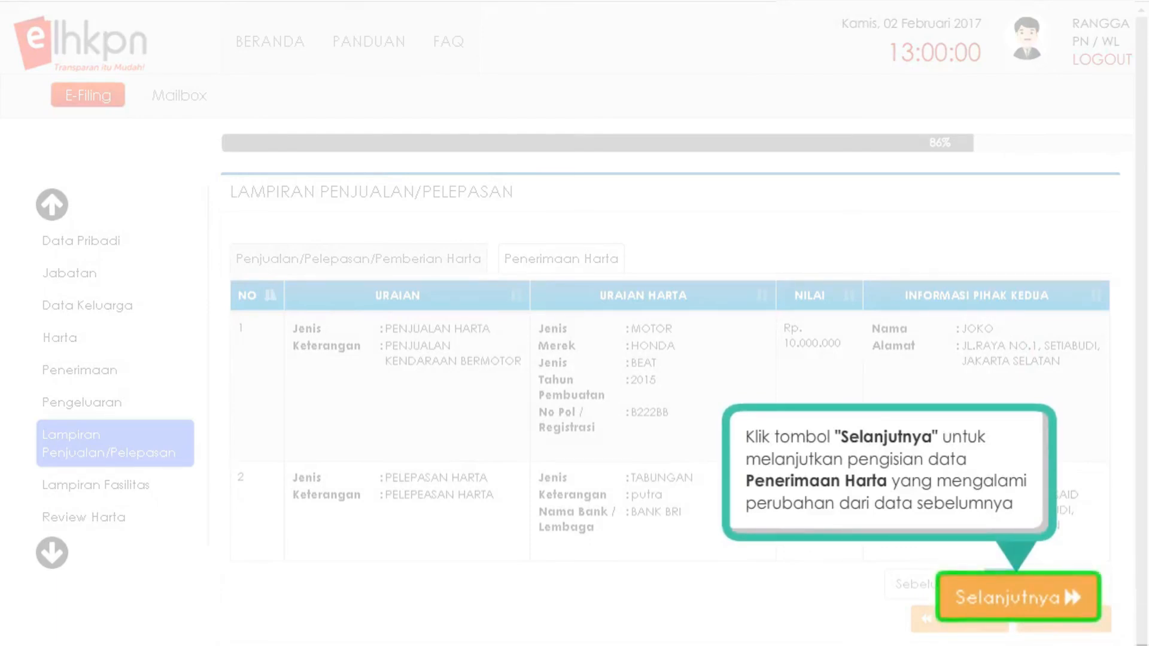
Proceed through Penerimaan Harta and Lampiran Fasilitas to Review Harta, and print the Ikhtisar Harta.
click(1021, 603)
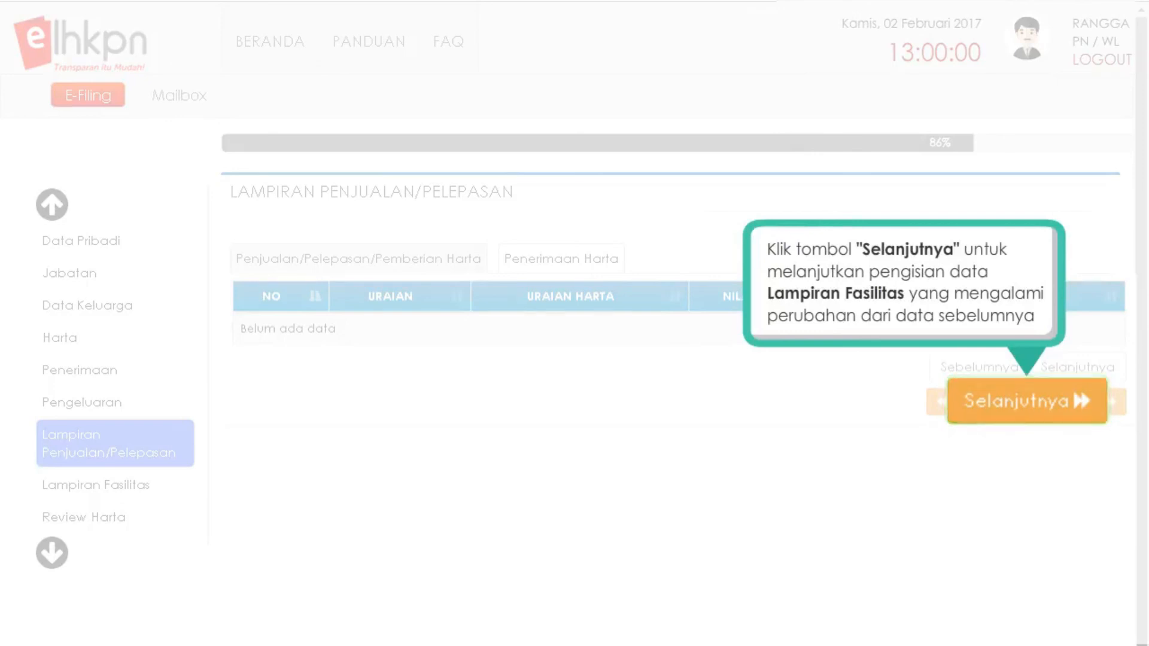
click(981, 405)
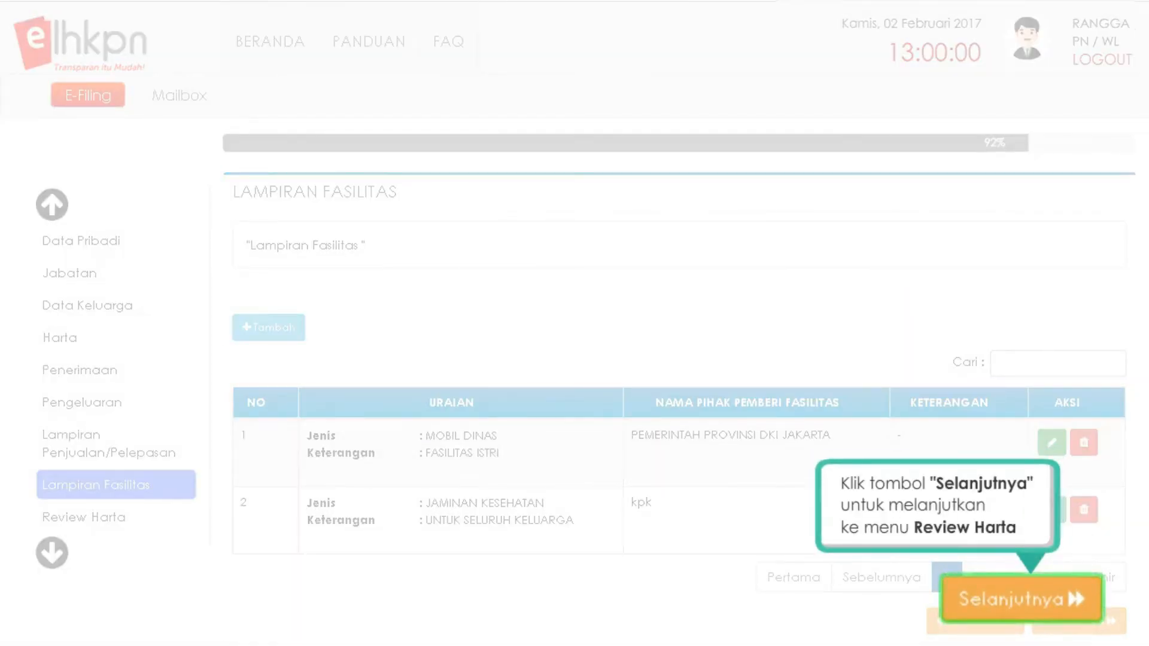
click(1024, 607)
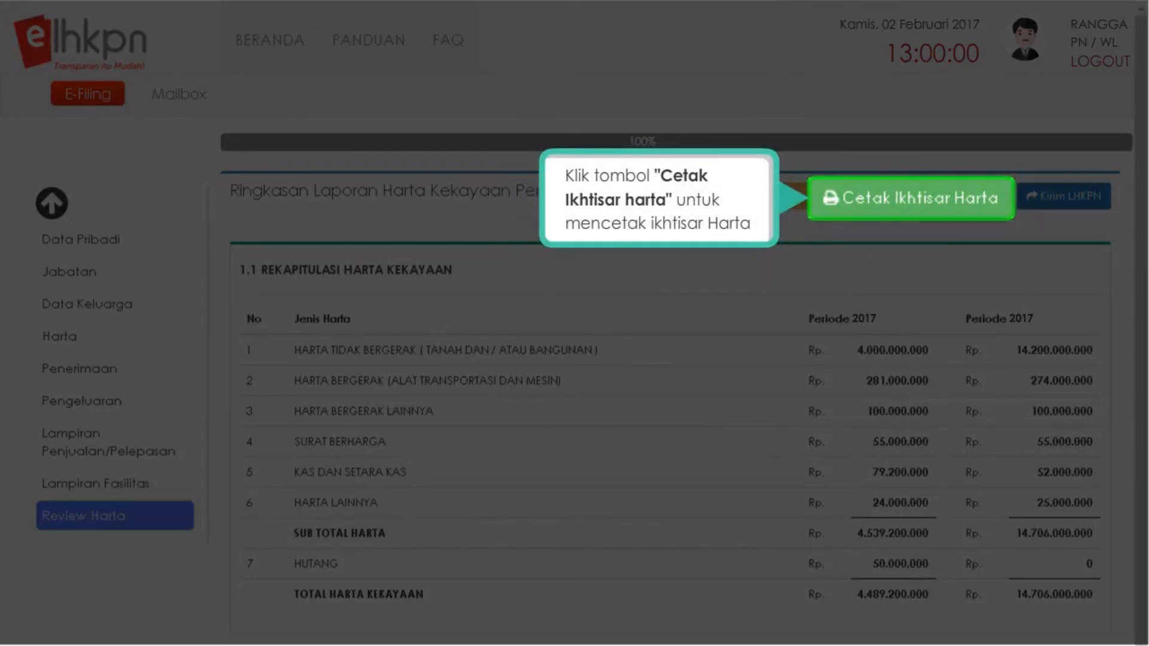
click(909, 200)
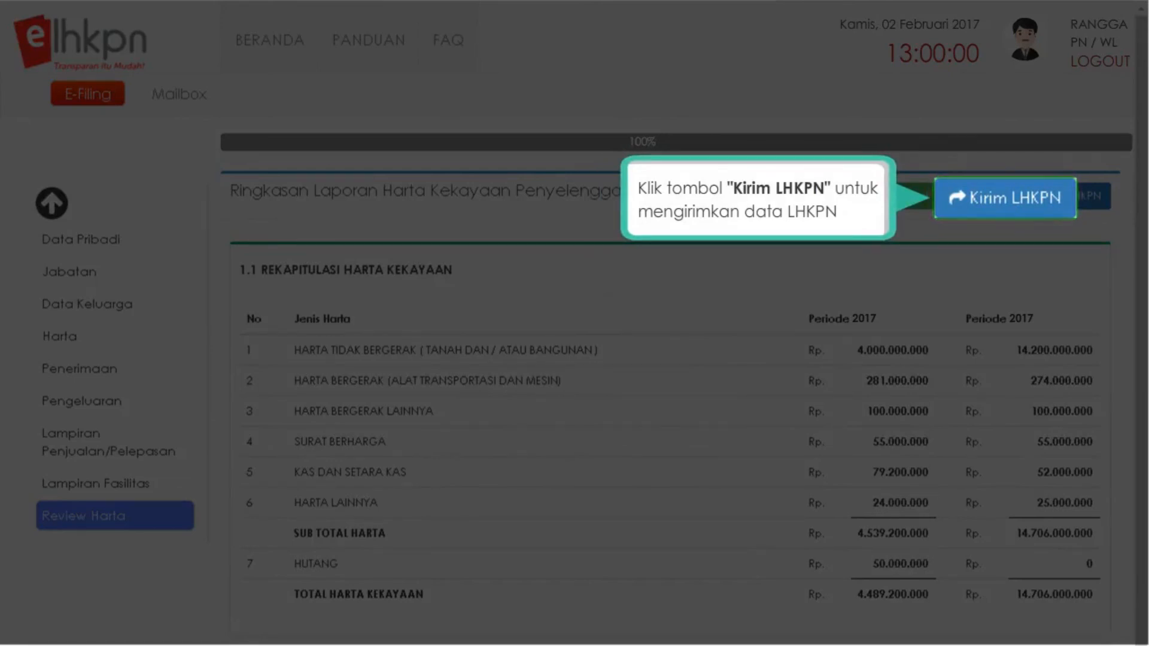
Start sending the LHKPN and agree to the Ikhtisar Harta Kekayaan for period 2017.
click(991, 214)
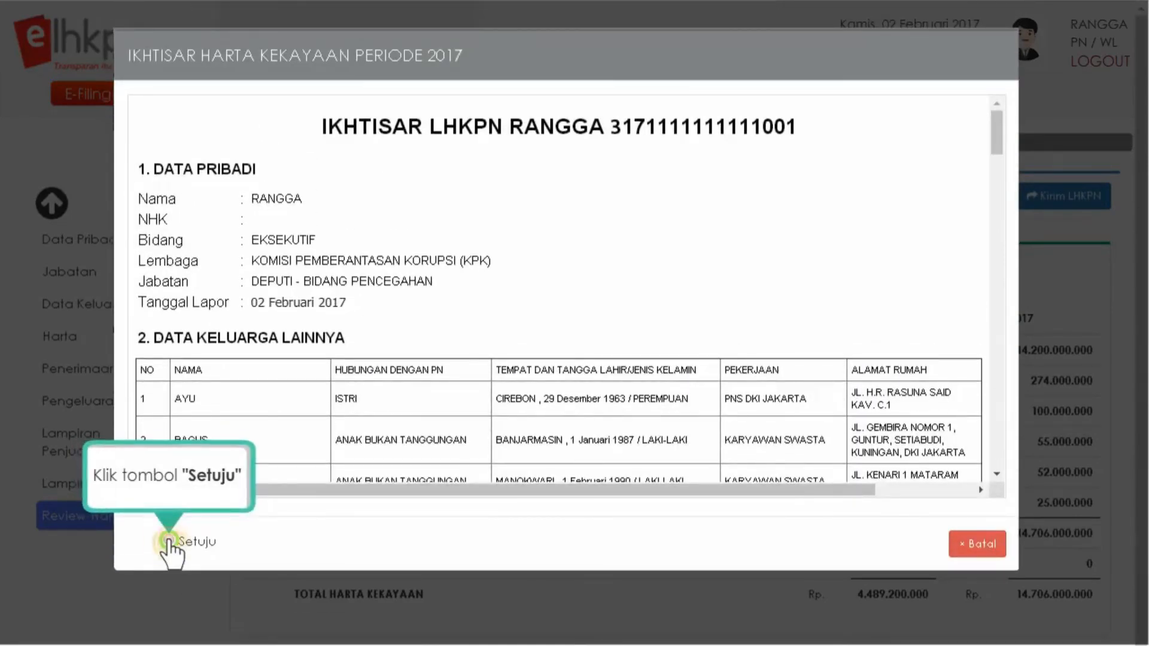
click(168, 542)
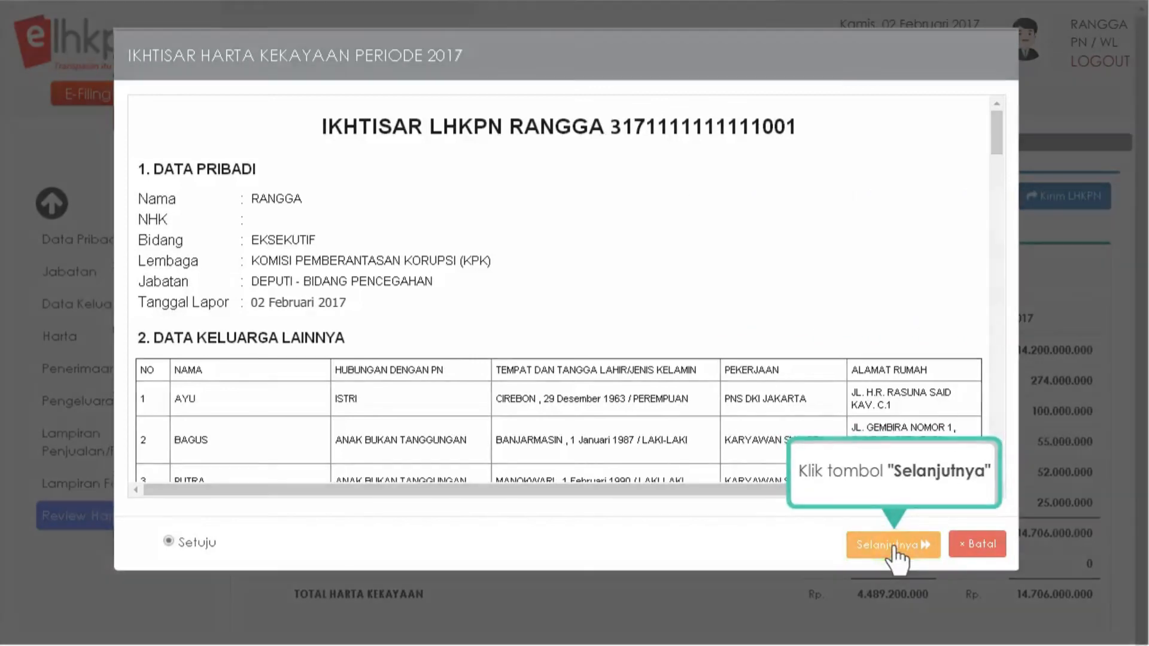
click(895, 547)
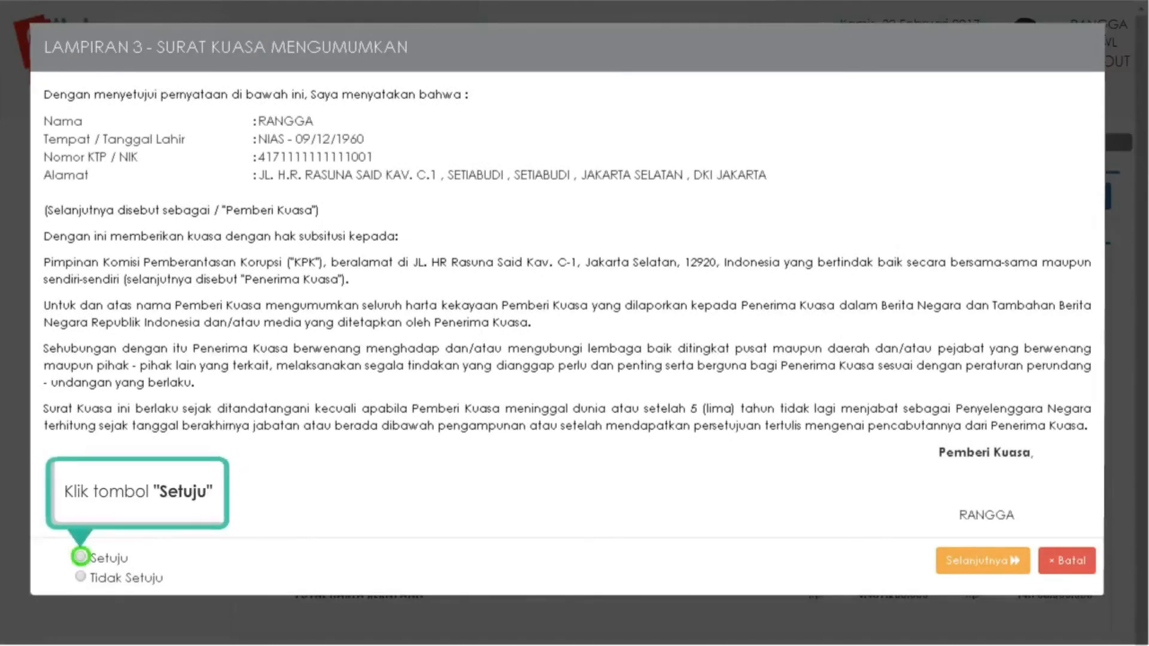
Agree to Lampiran 3 - Surat Kuasa Mengumumkan and print the letter on all pages in color, Letter size.
click(81, 559)
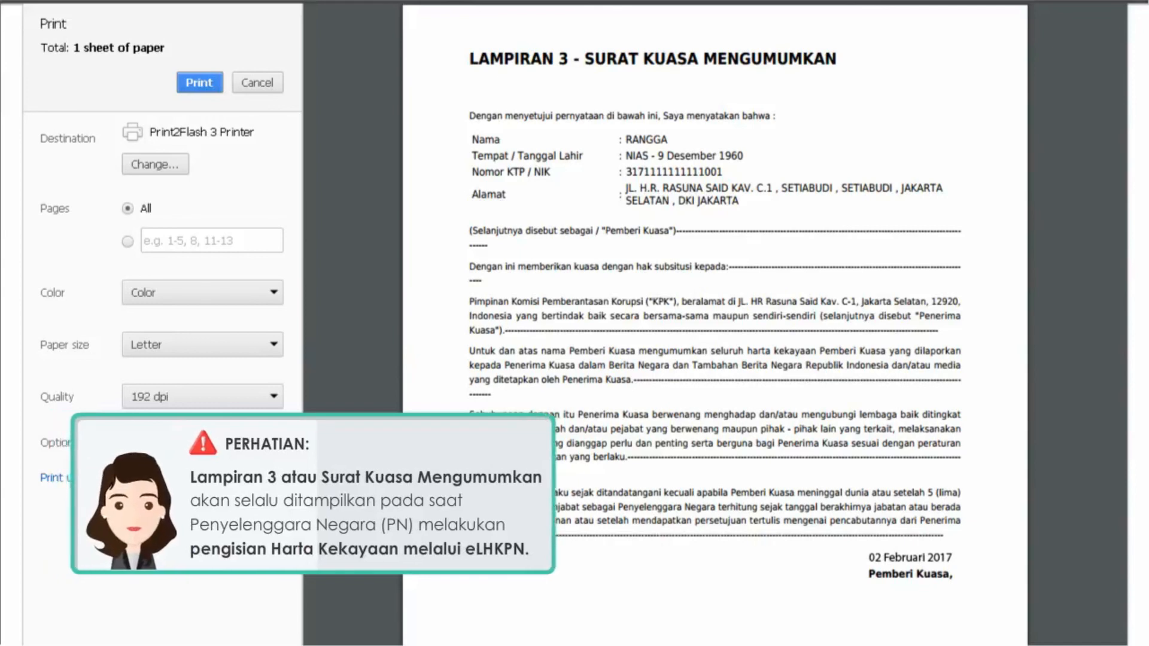
click(199, 83)
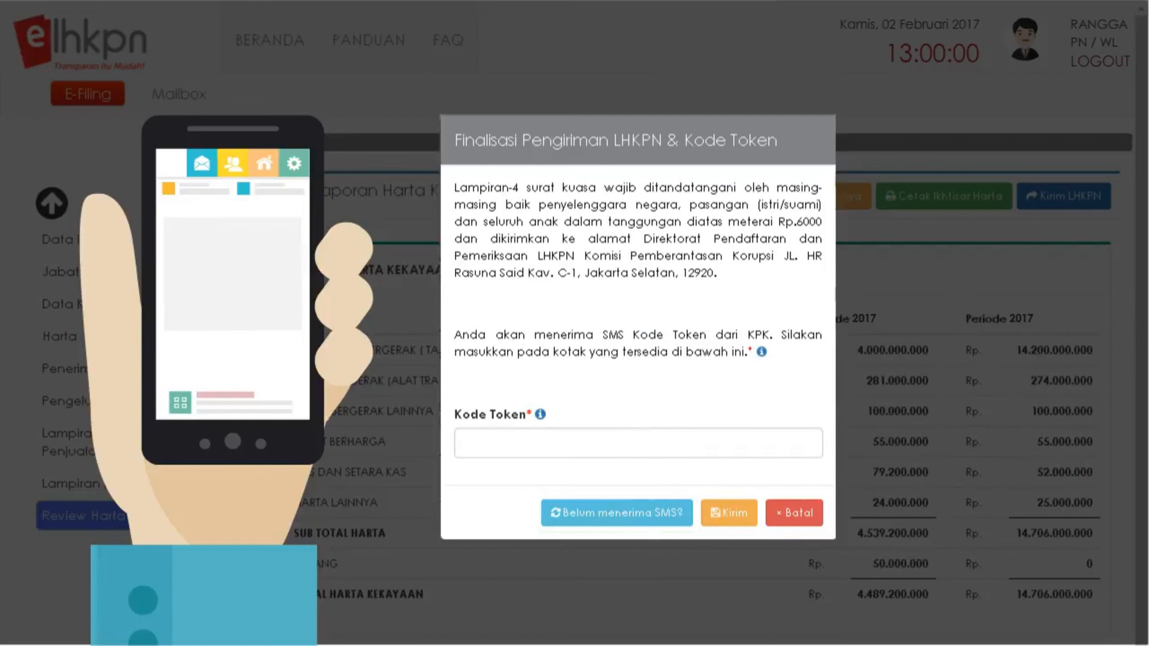
Request the SMS token again, enter it as the Kode Token, and send the finalized LHKPN.
click(615, 514)
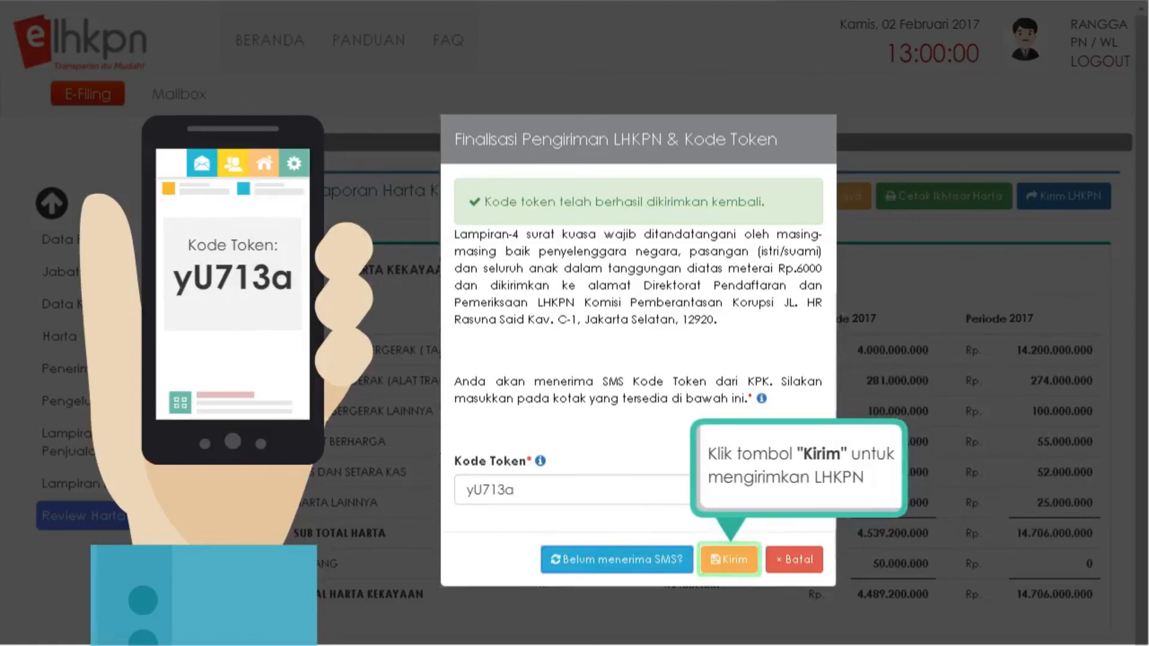
click(729, 560)
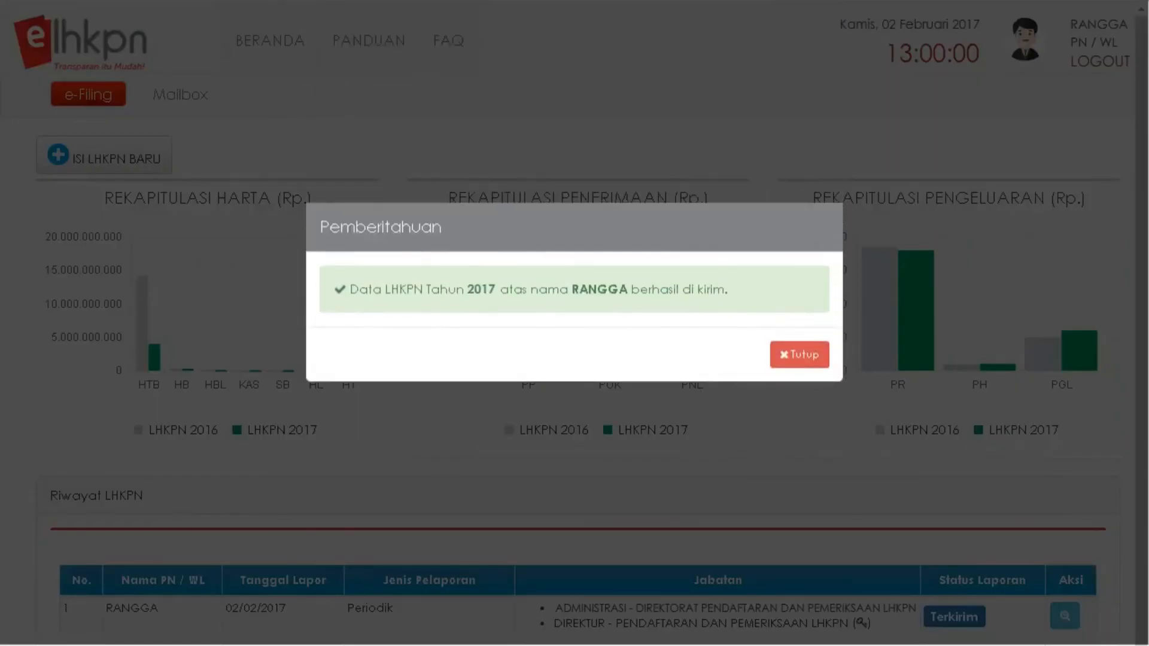
click(800, 357)
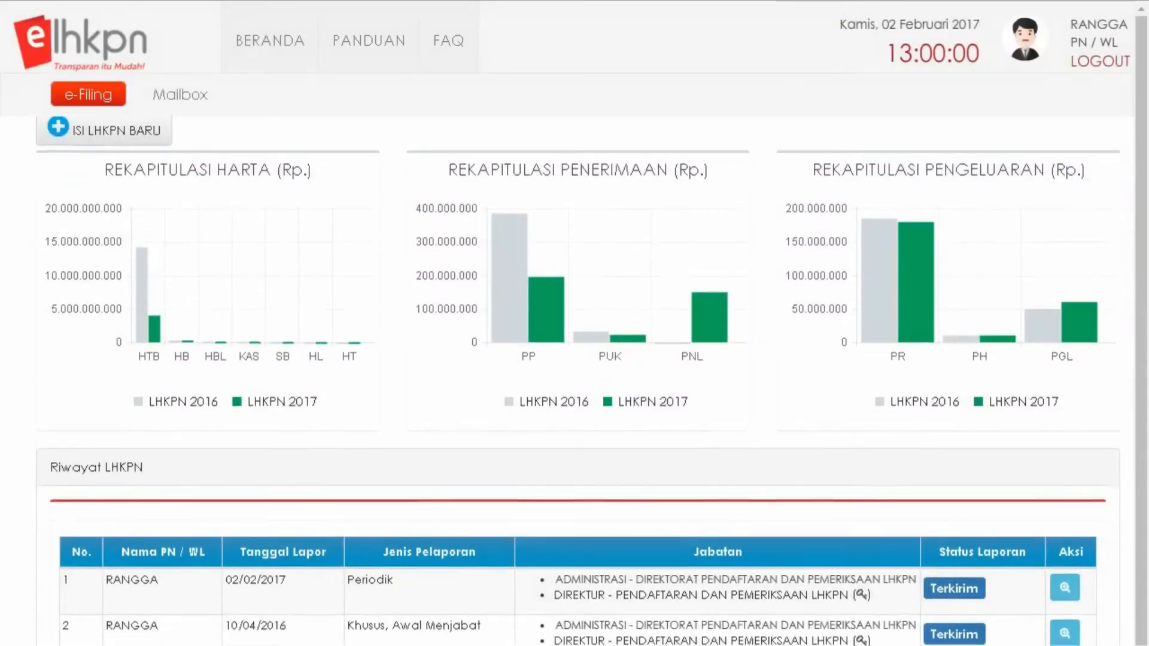